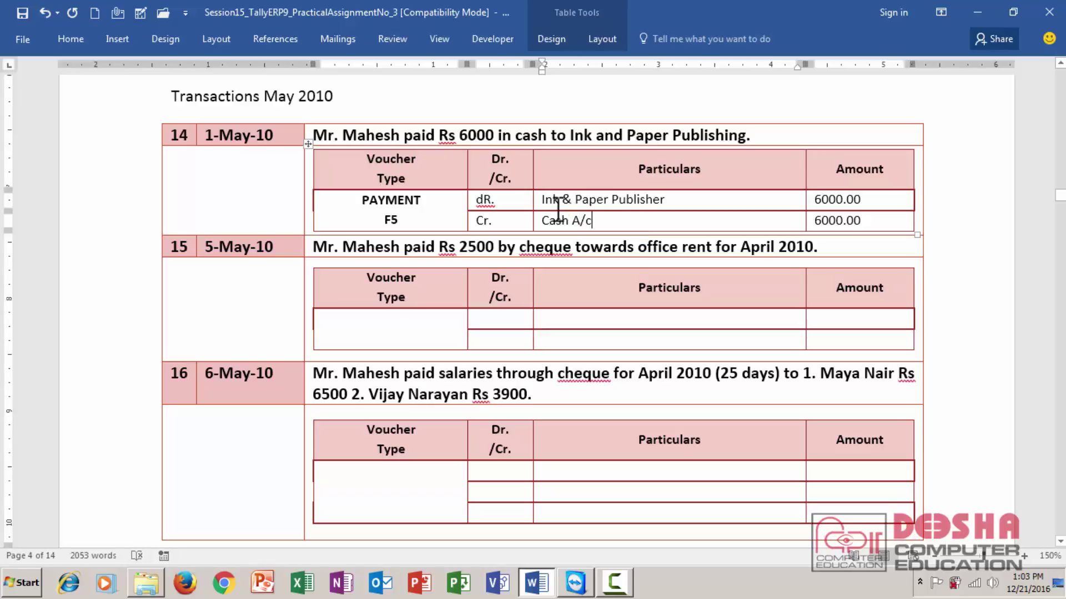
left_click(545, 221)
left_click_drag(546, 222, 623, 221)
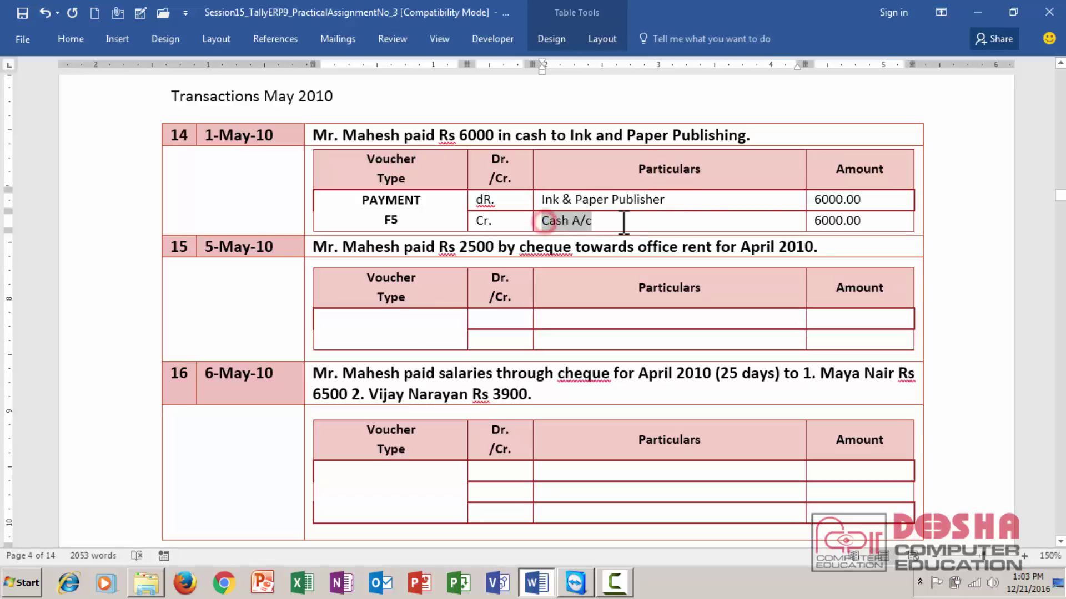
left_click_drag(415, 147, 553, 135)
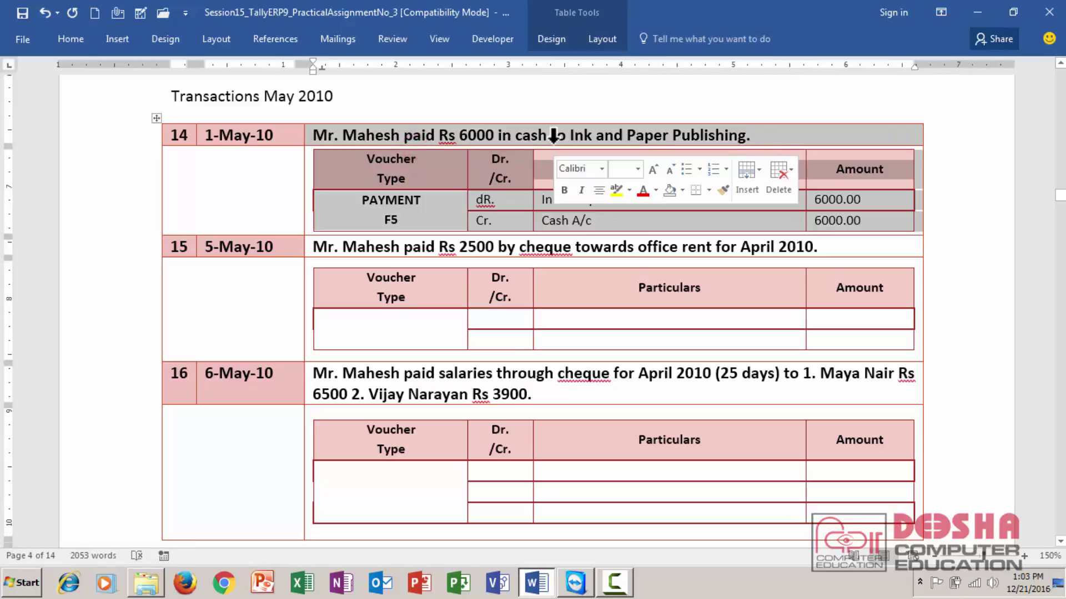
left_click(259, 298)
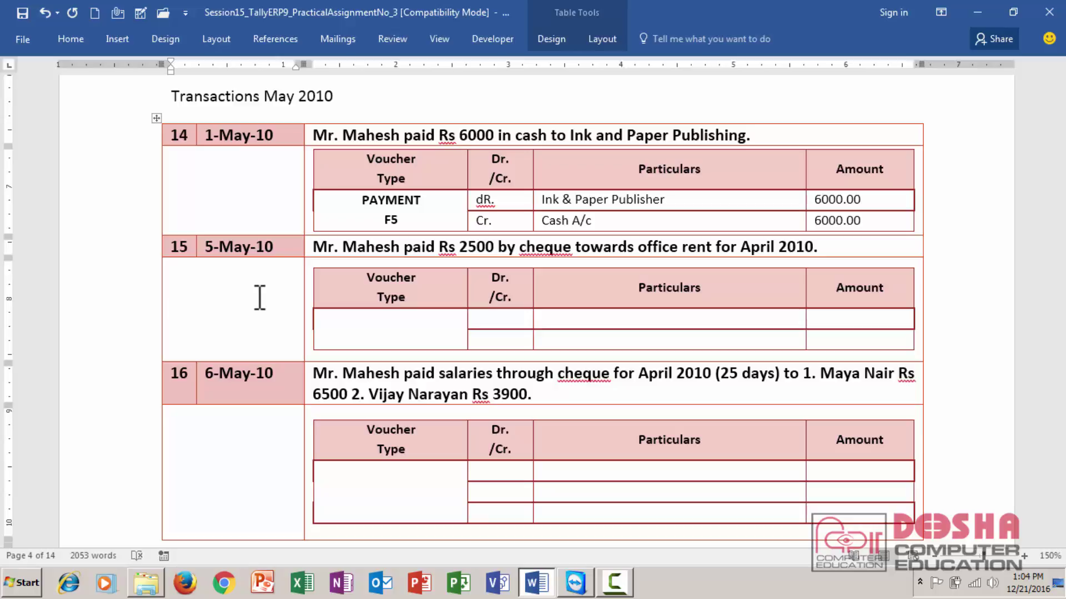
Enter PAYMENT and, on a second line, F5 as the voucher type for transaction 15.
left_click(435, 347)
key("ctrl+r")
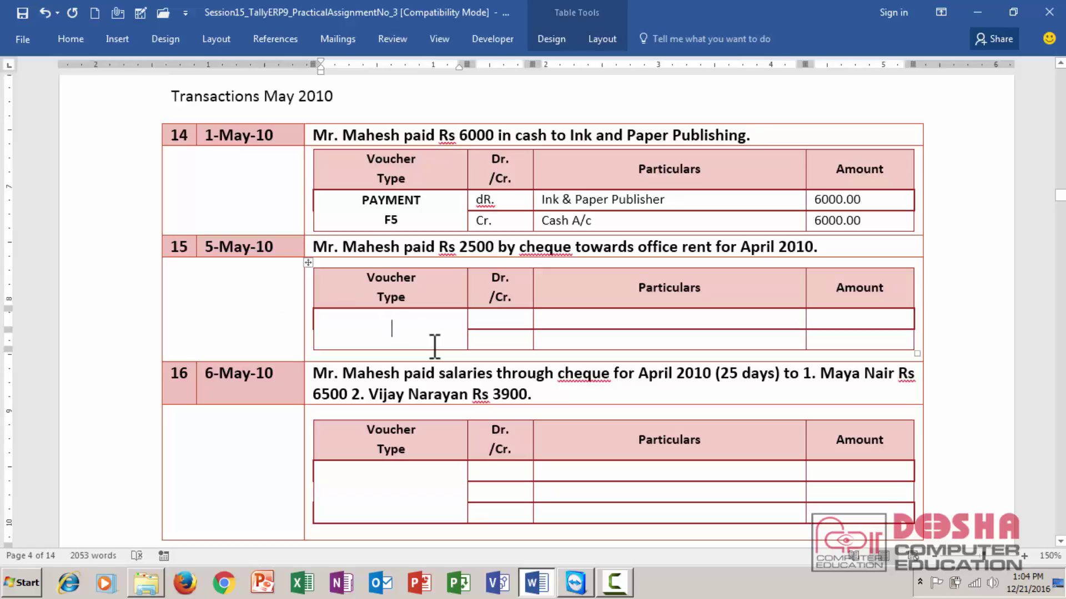
type("P")
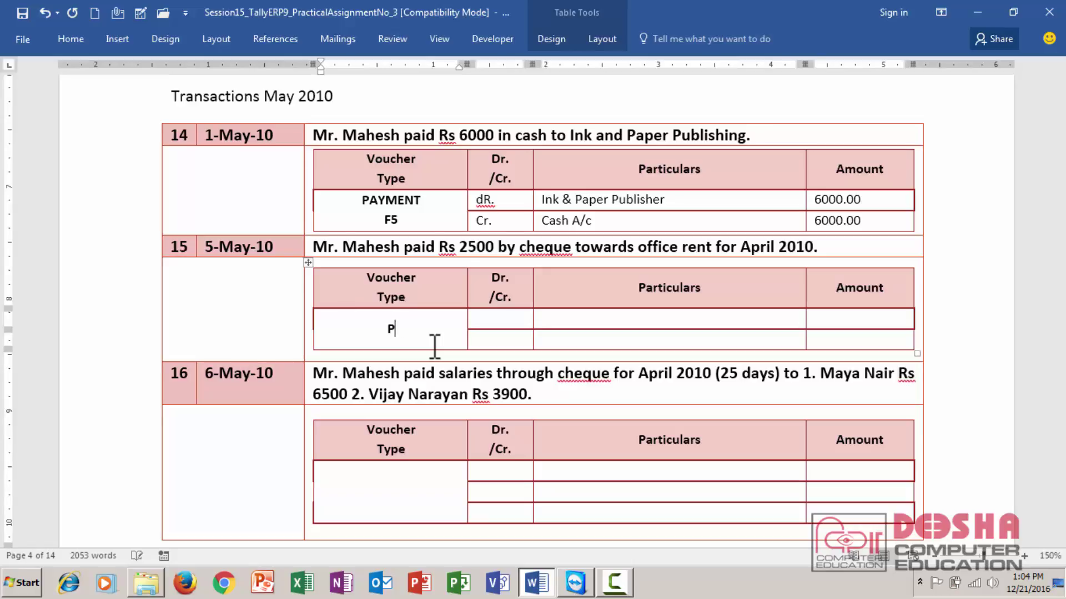
type("AYMENT")
key("Return")
type("F5")
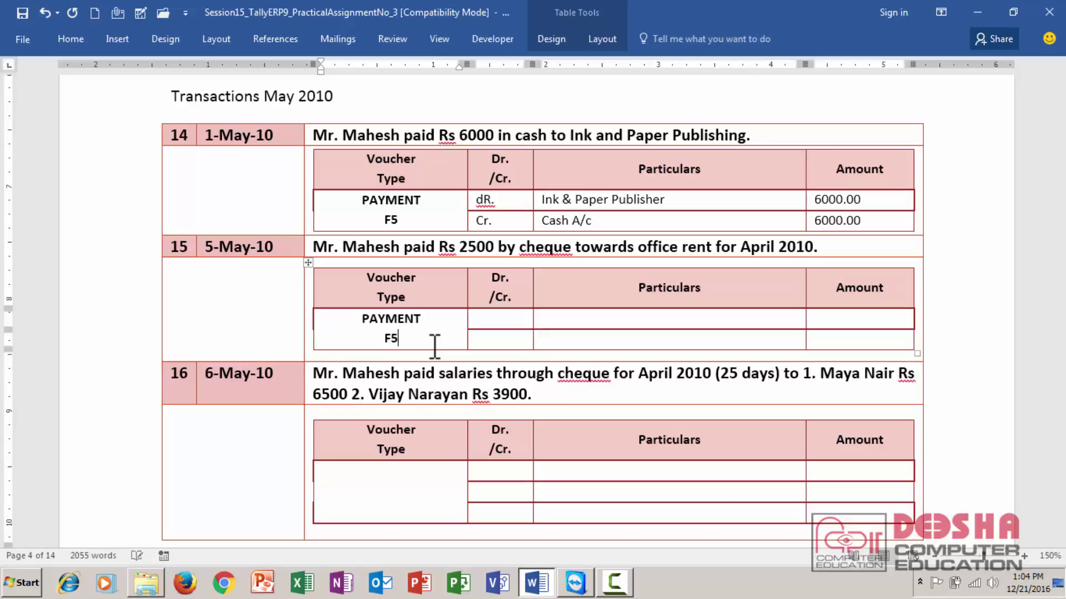
Fill transaction 15's debit row with Dr., Office Rent [indirect Exp] and the amount 2500.00.
key("Tab")
type("Dr.")
key("Tab")
type("Of")
type("fice Rent [")
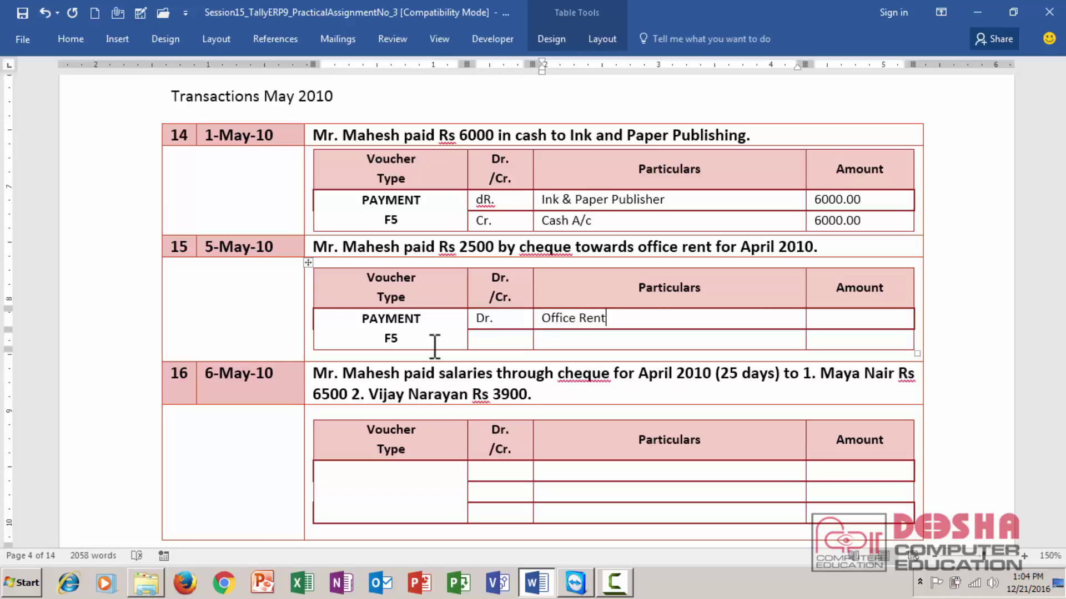
type("inde")
type("irect")
type(" Exp]")
key("Tab")
type("2500.00")
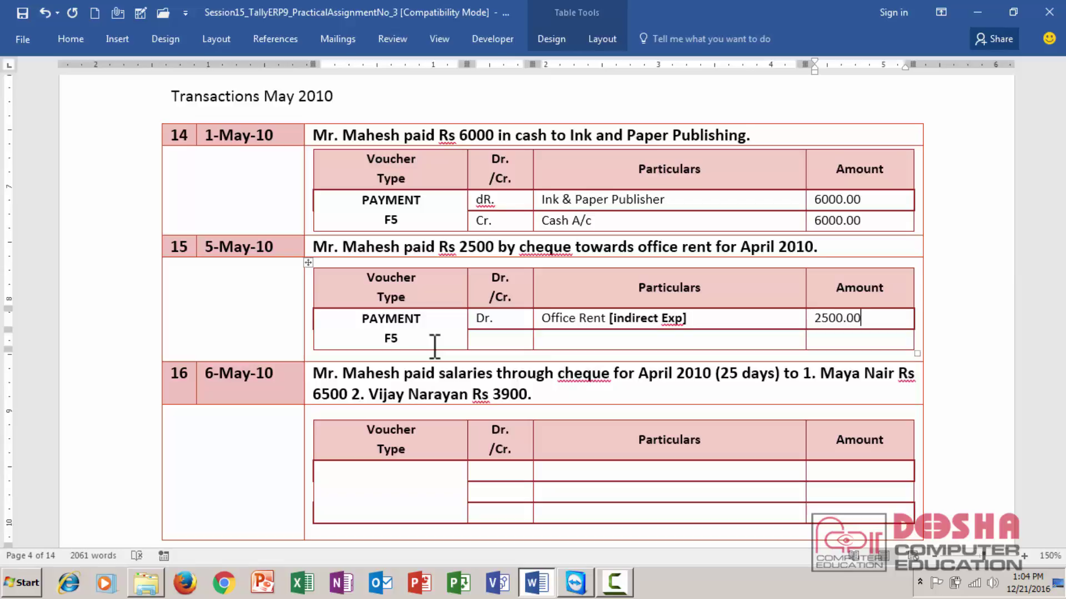
Fill transaction 15's credit row with cR., HDBC BANK A/C. and the amount 2500.00.
key("Tab")
key("Tab")
type("cR.")
key("Tab")
type("HDB")
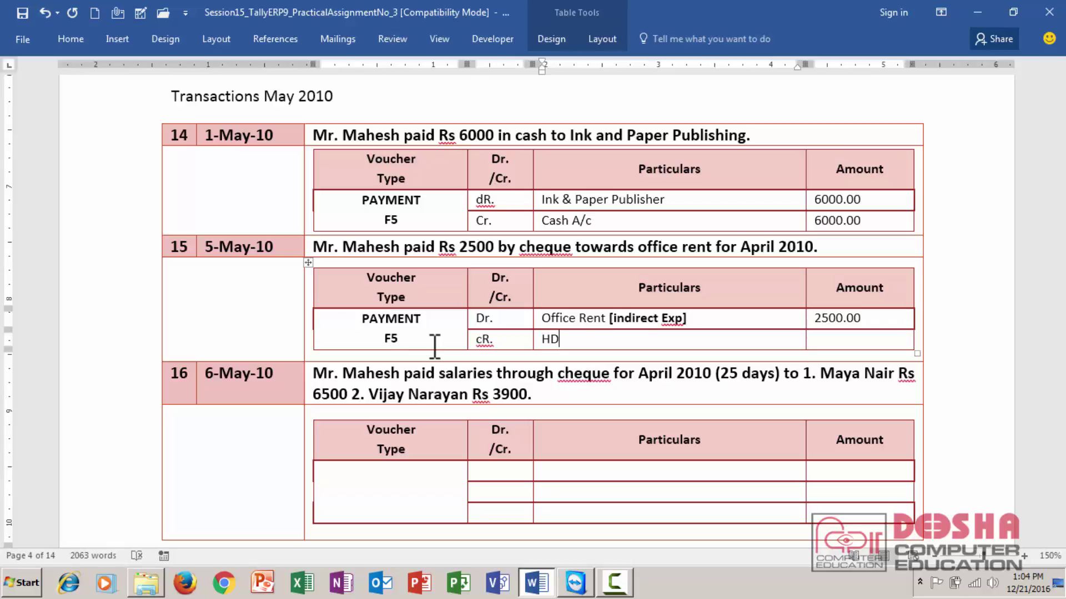
key("BackSpace")
type("BC BANK A/C.")
key("Tab")
type("2500.00")
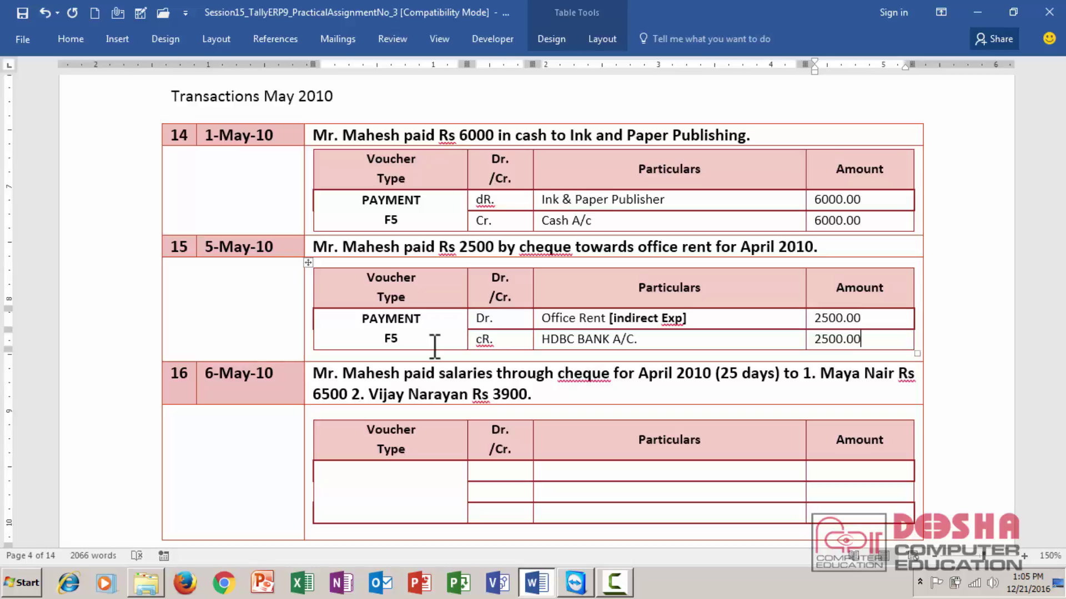
Enter PAYMENT and, on a second line, F5 as the voucher type for transaction 16.
left_click(365, 473)
type("P")
type("AYM")
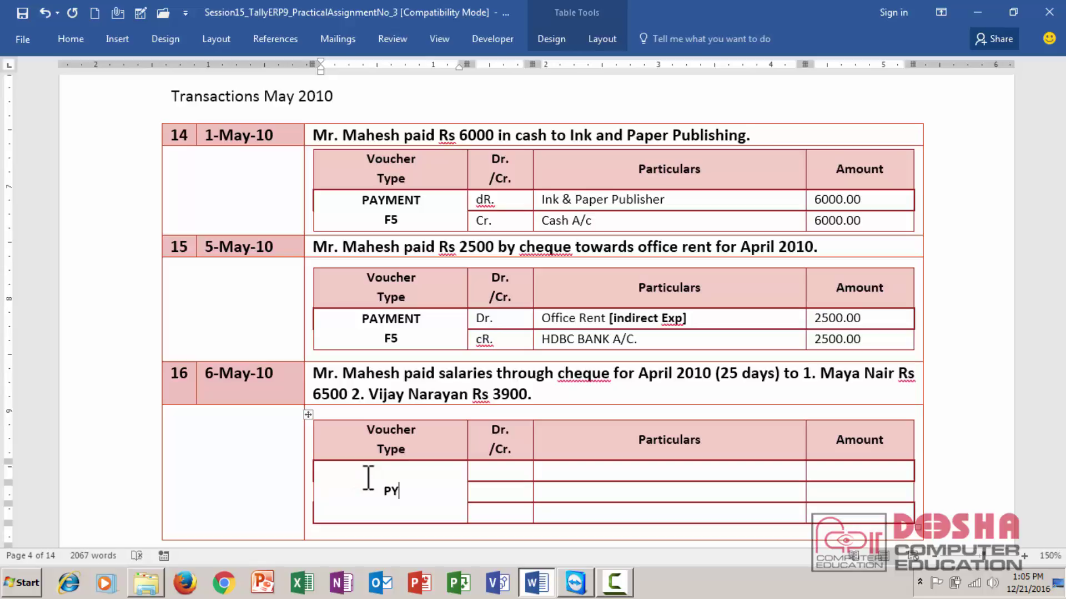
type("ENT")
key("Return")
type("F5")
key("Tab")
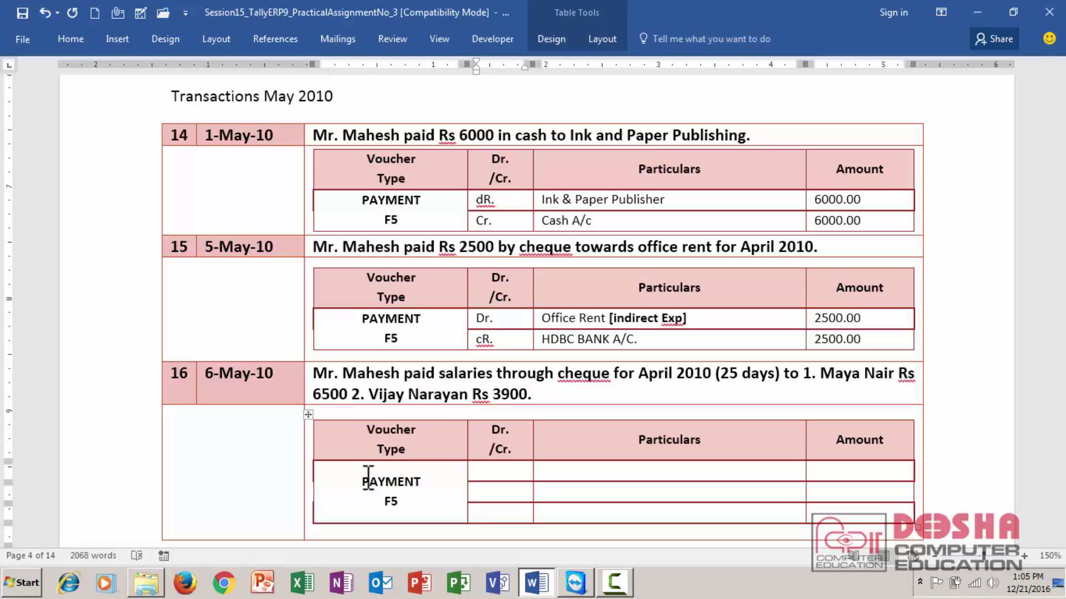
Enter DR. and the first employee's salary account (name plus Salary A/c) in transaction 16's first entry row.
type("DR.")
key("Tab")
type("Maya ")
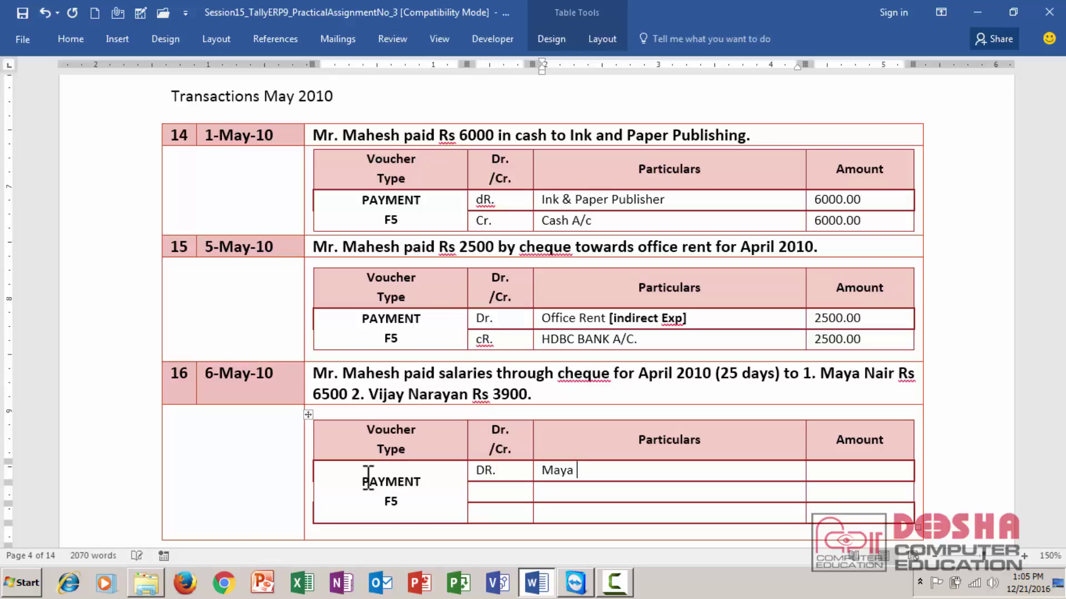
type("Nair Salary A/c")
Enter Dr. and the second employee's salary account (name plus Salary A/c) in transaction 16's second entry row.
key("shift+Tab")
type("Dr.")
key("Tab")
type("Vijay Narayan Salry")
key("BackSpace")
key("BackSpace")
key("BackSpace")
type("lary A/c")
Append the bracketed group note [SALARY EXP ->IND.EXP] to the first employee's salary account.
key("Up")
type("[")
key("BackSpace")
type("[sALA")
key("BackSpace")
key("BackSpace")
key("BackSpace")
key("BackSpace")
type("SALARY ")
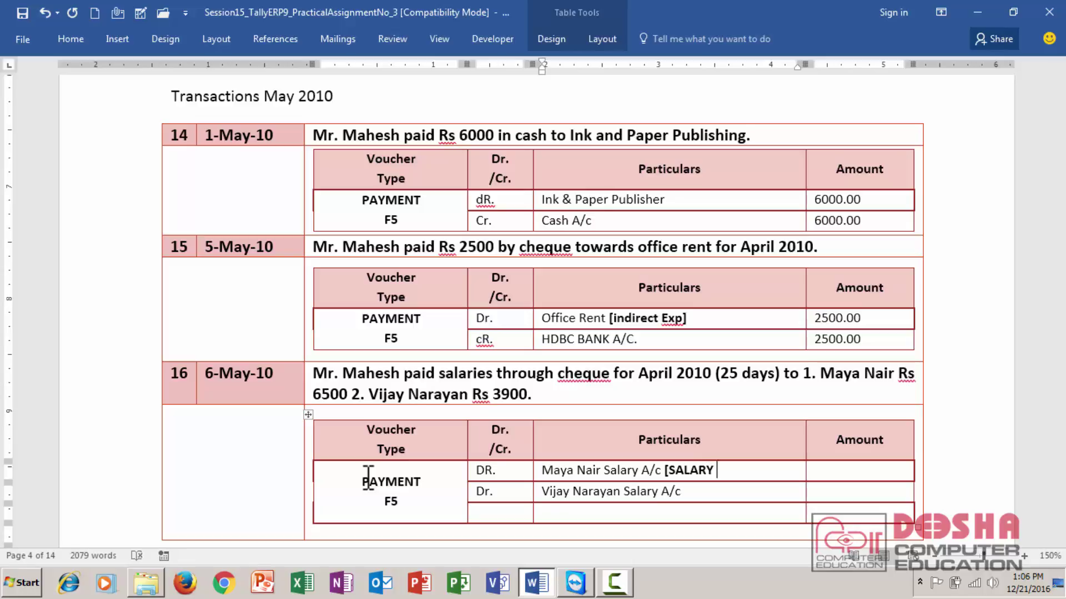
type("EXP ->IND.EXP")
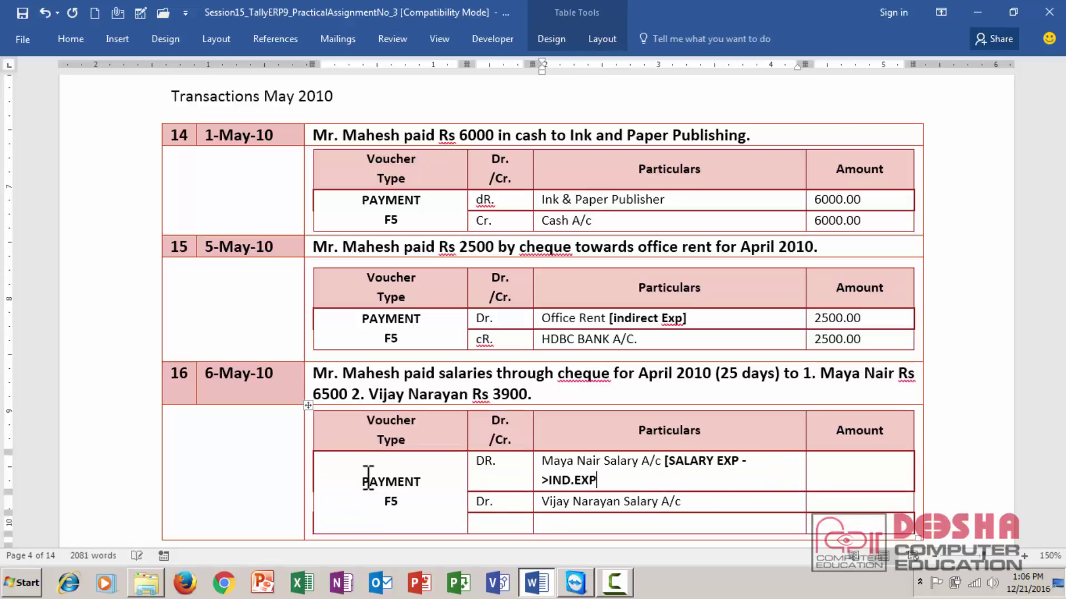
type("]")
Move the bracketed salary group note onto its own line below the first employee's account.
key("Right")
key("Right")
key("Right")
key("Right")
key("Right")
key("Right")
key("Right")
key("Right")
key("Right")
key("Right")
key("Right")
key("Right")
key("Return")
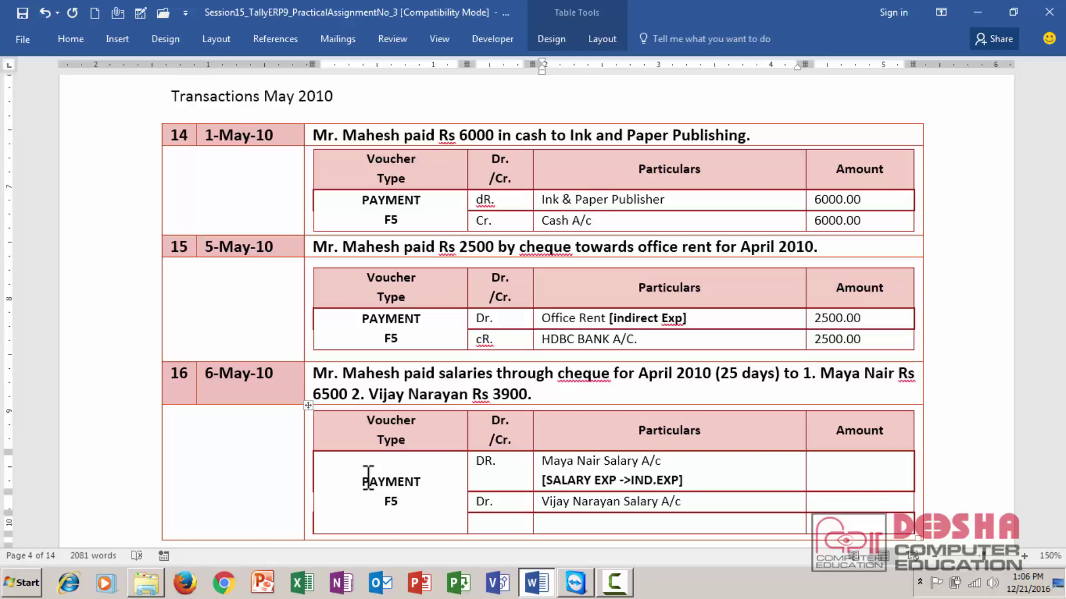
Insert a space after the arrow in the note so it reads [SALARY EXP -> IND.EXP].
key("Right")
key("Right")
key("Right")
key("Right")
key("Right")
key("Right")
key("Right")
key("Right")
key("Right")
key("Right")
key("Right")
key("Right")
key("Right")
key("Right")
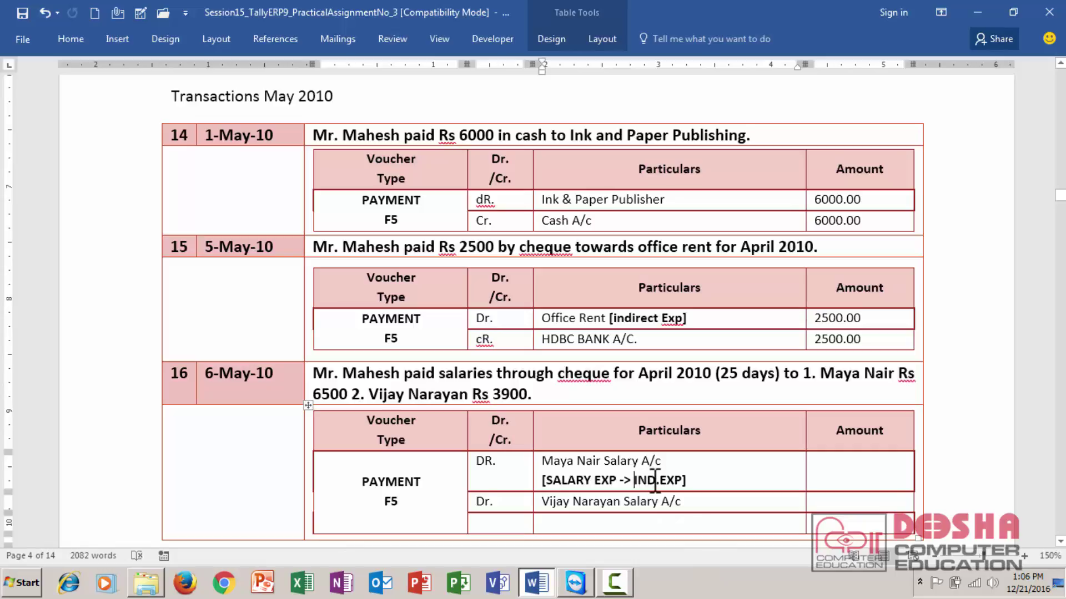
left_click(618, 479)
left_click_drag(618, 478, 543, 480)
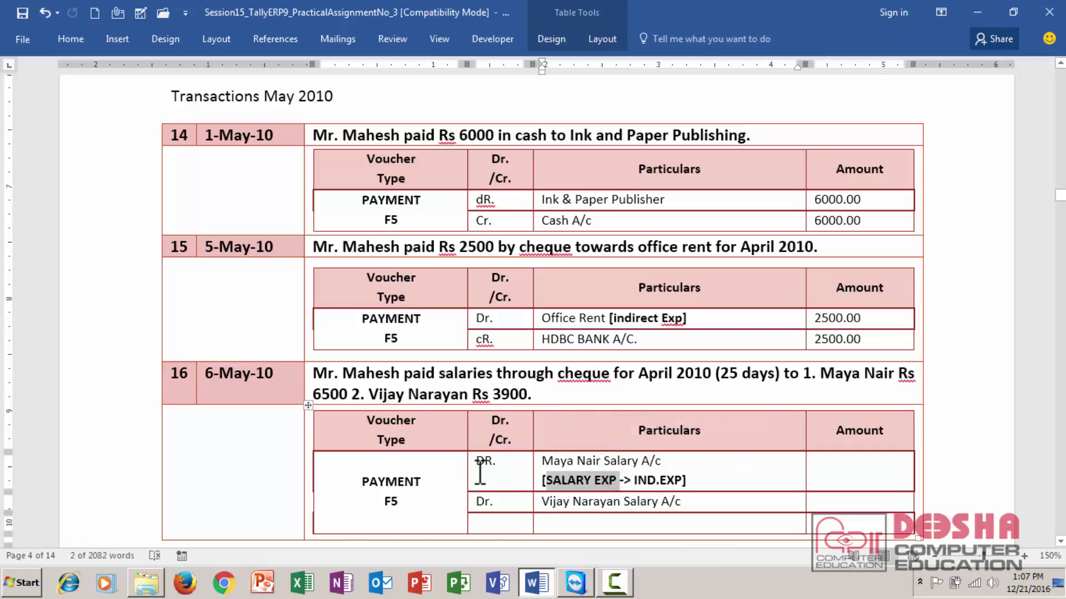
double_click(558, 482)
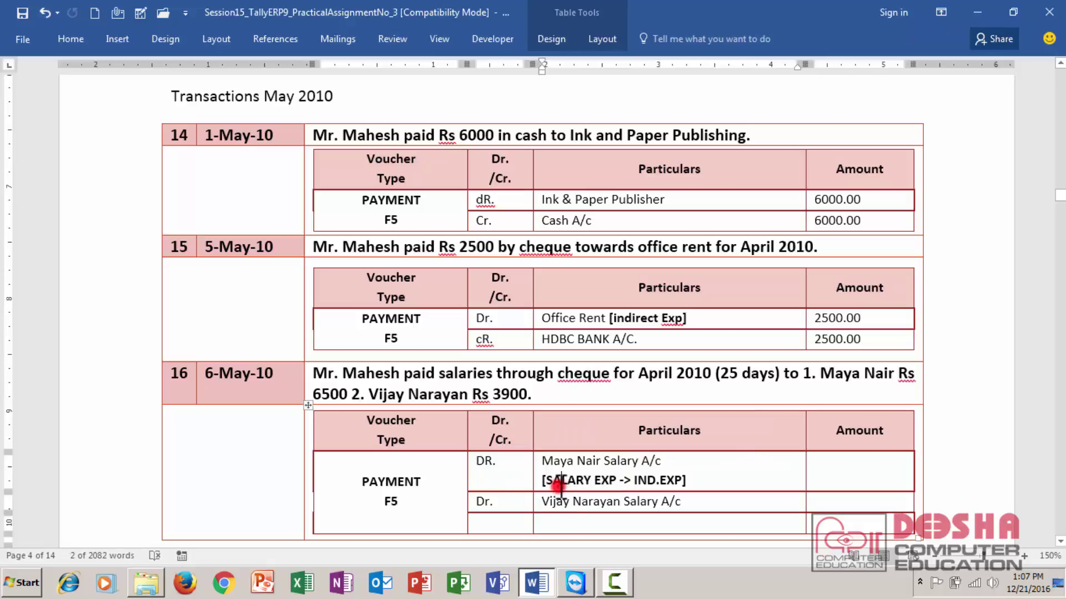
left_click_drag(542, 460, 656, 462)
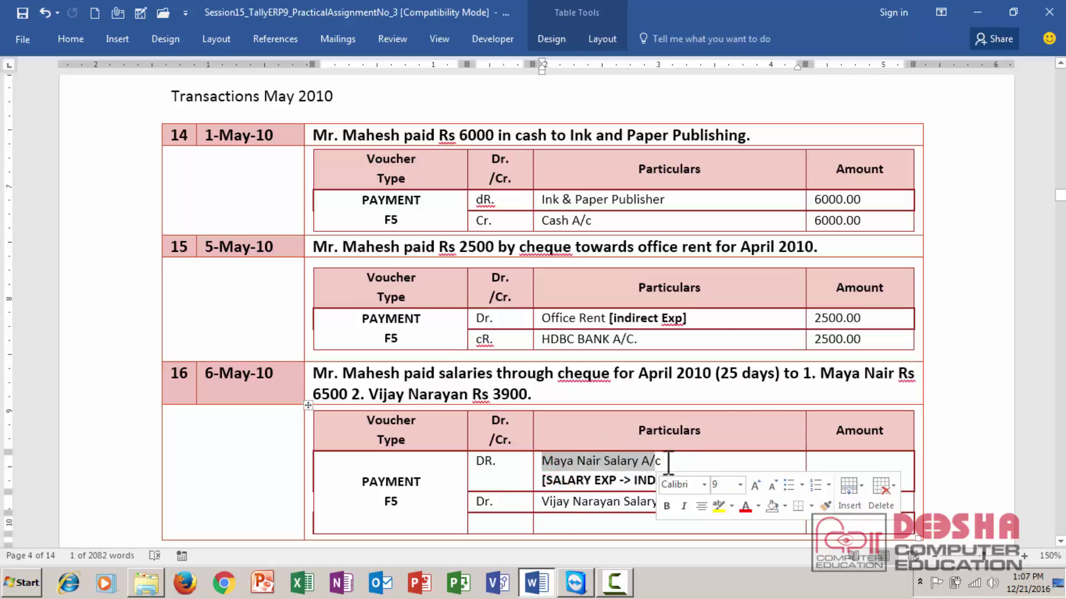
Copy the note [SALARY EXP -> IND.EXP] onto a new line below the second employee's salary account.
left_click(690, 471)
triple_click(695, 476)
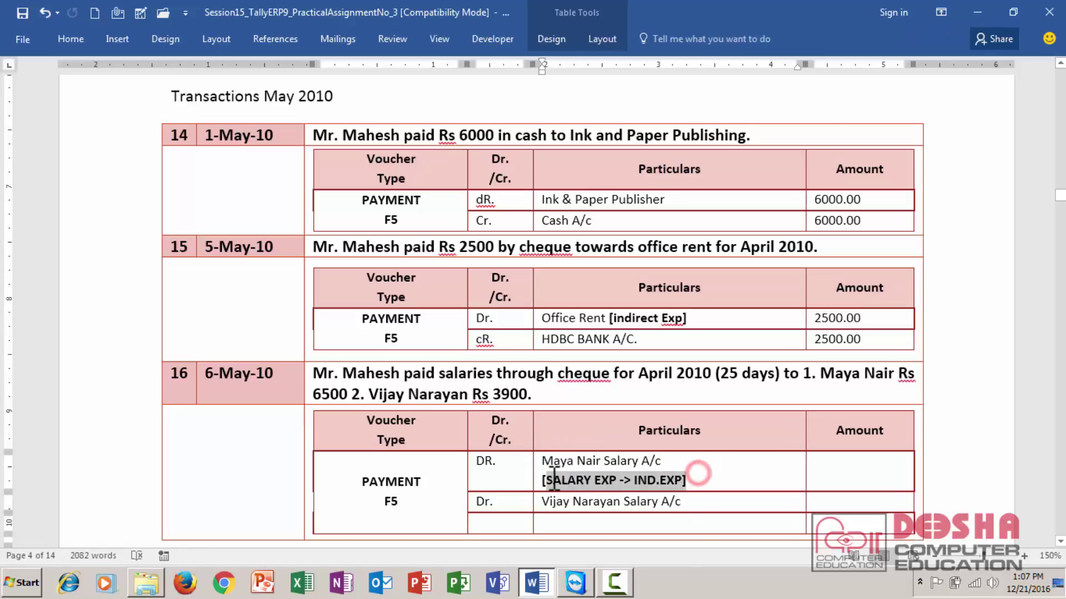
left_click(542, 479)
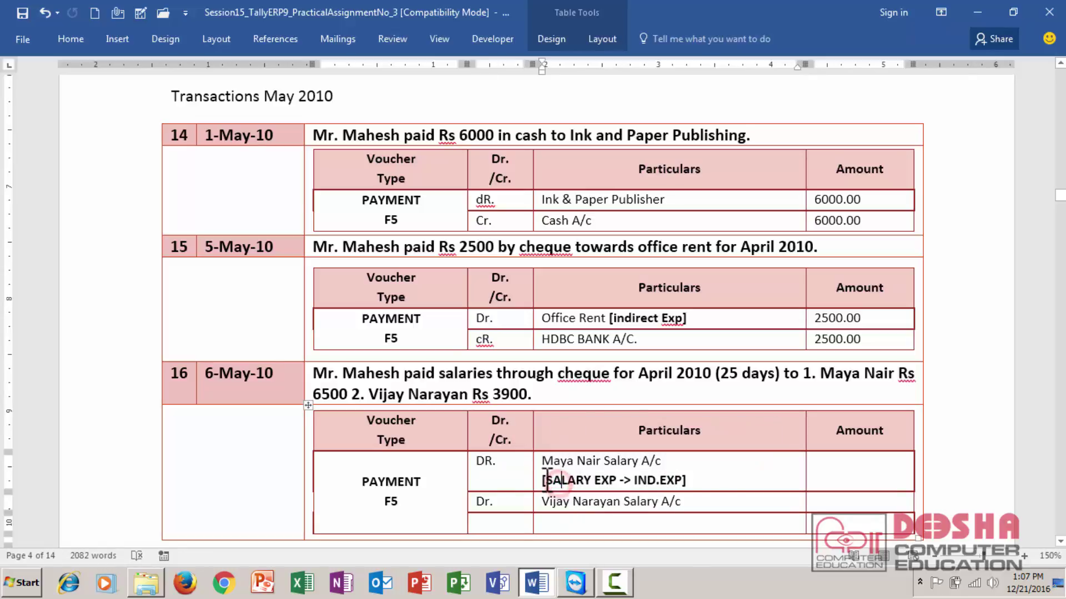
key("shift+End")
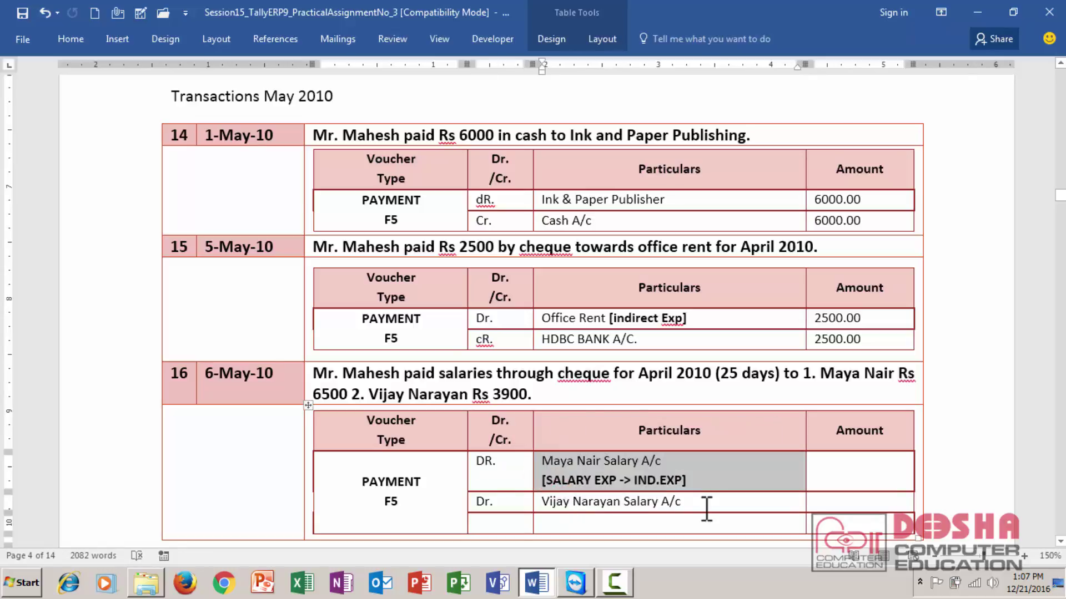
key("shift+Up")
key("shift+Down")
key("shift+Right")
key("shift+Right")
key("shift+Right")
key("shift+Right")
key("shift+Right")
key("shift+Right")
key("shift+Right")
key("shift+Right")
key("shift+Right")
key("shift+Right")
key("shift+Right")
key("shift+Right")
key("shift+Right")
key("shift+Right")
key("shift+Right")
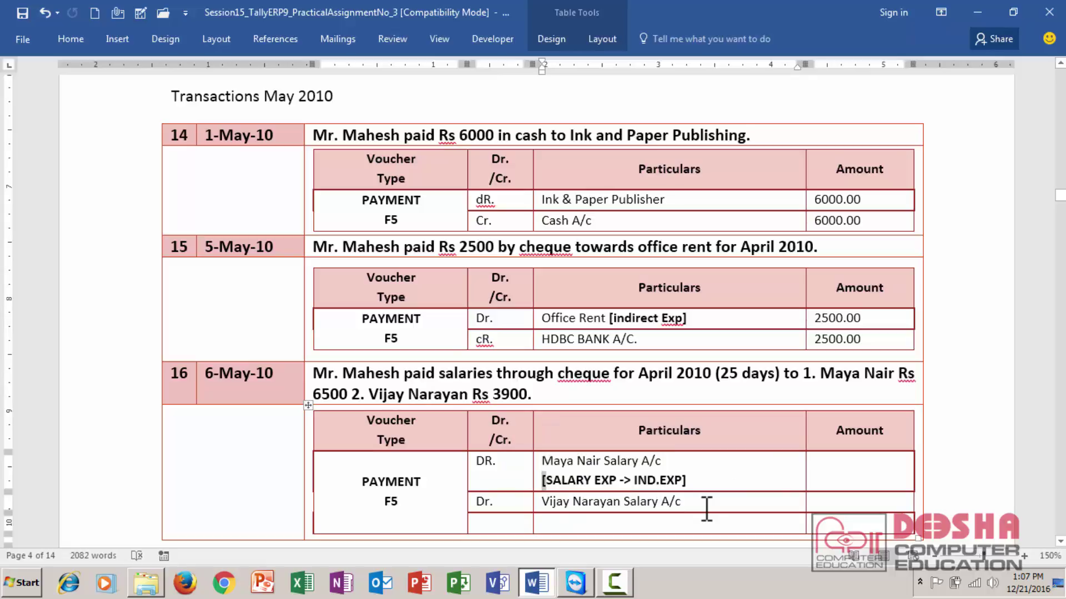
key("shift+Right")
key("shift+Right")
key("shift+Right")
key("shift+Right")
key("shift+Right")
key("ctrl+c")
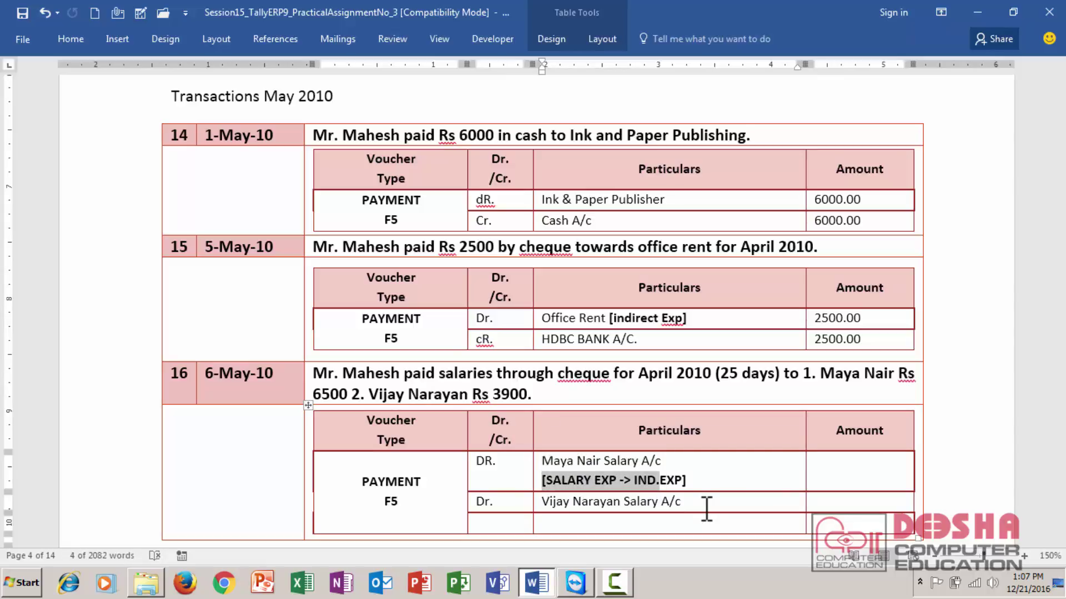
left_click(706, 508)
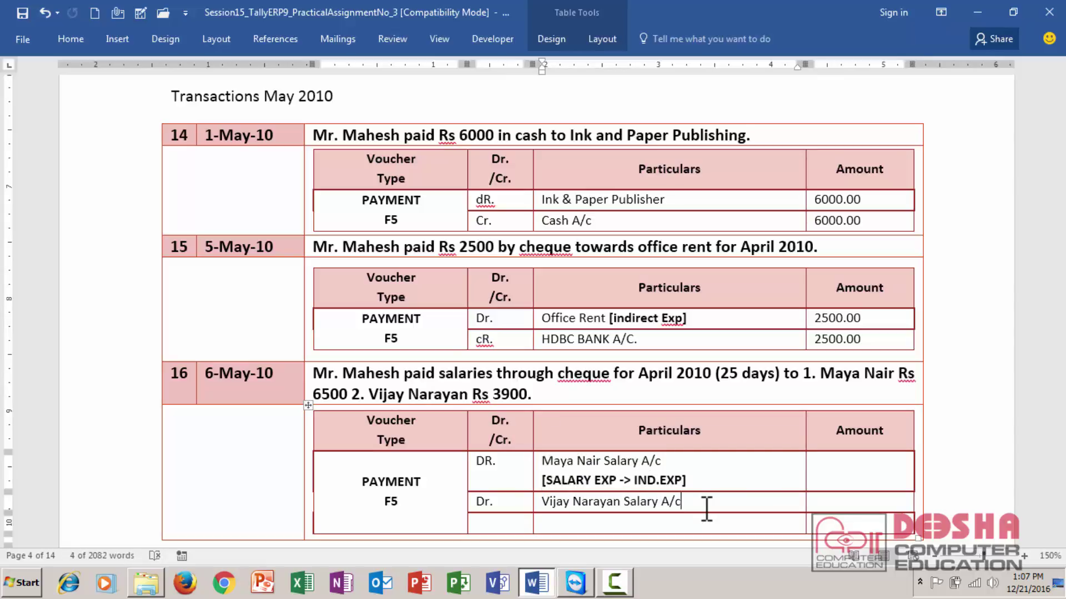
key("Return")
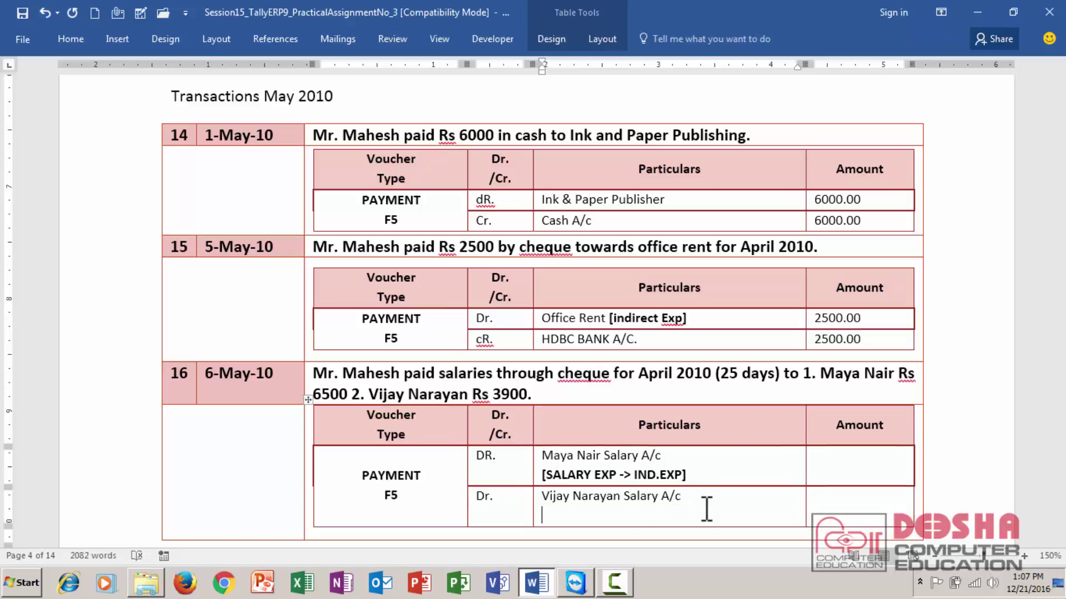
key("ctrl+v")
Enter the salary amounts in transaction 16: 6500.00 for the first employee and 3900.00 for the second.
left_click(861, 465)
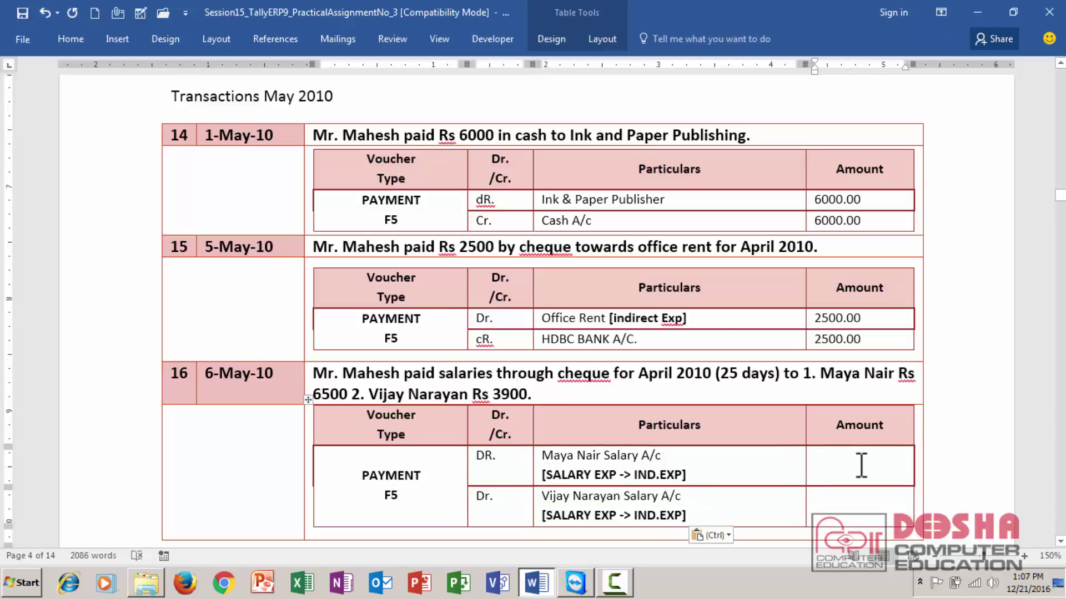
type("6500.")
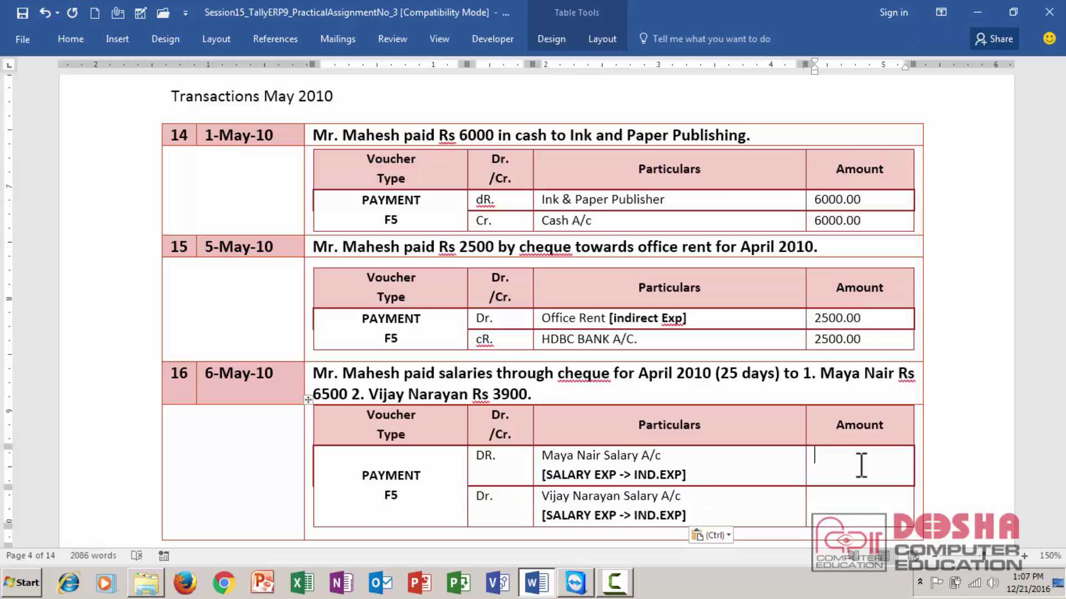
type("00")
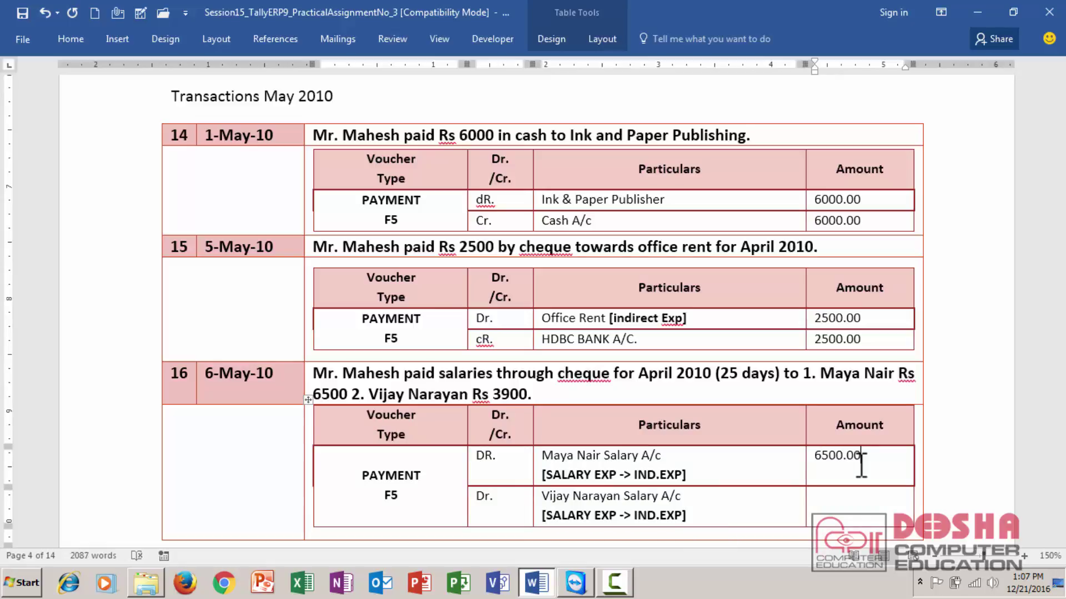
key("Down")
type("3900.00")
Enter Cr. and HDBC BANK A/C in transaction 16's last row, on the following page.
scroll(860, 465, "down", 2)
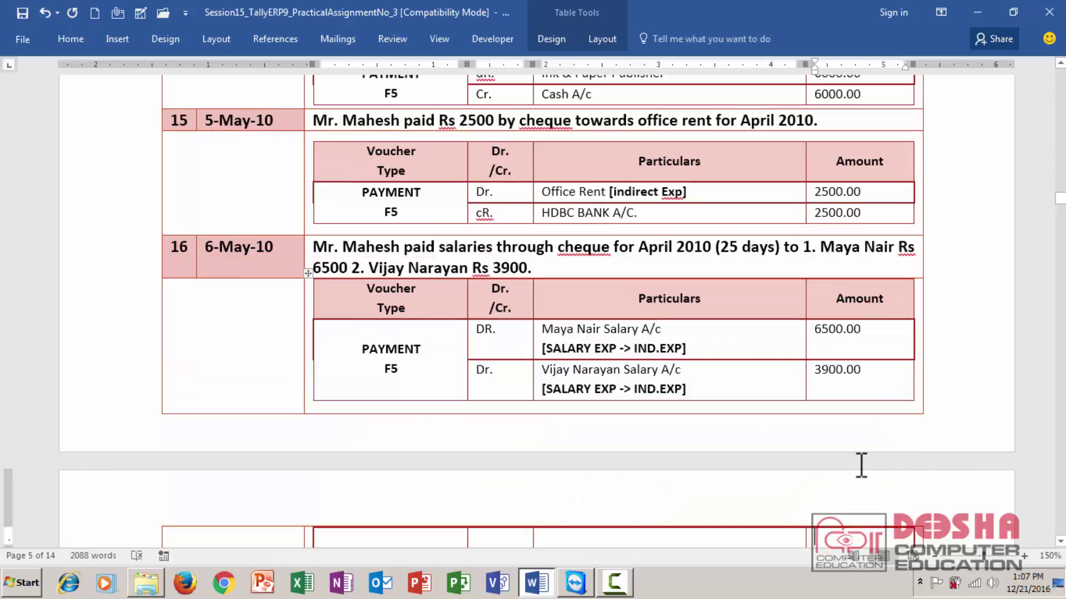
key("Left")
key("Left")
type("cR.")
key("BackSpace")
key("BackSpace")
key("BackSpace")
key("BackSpace")
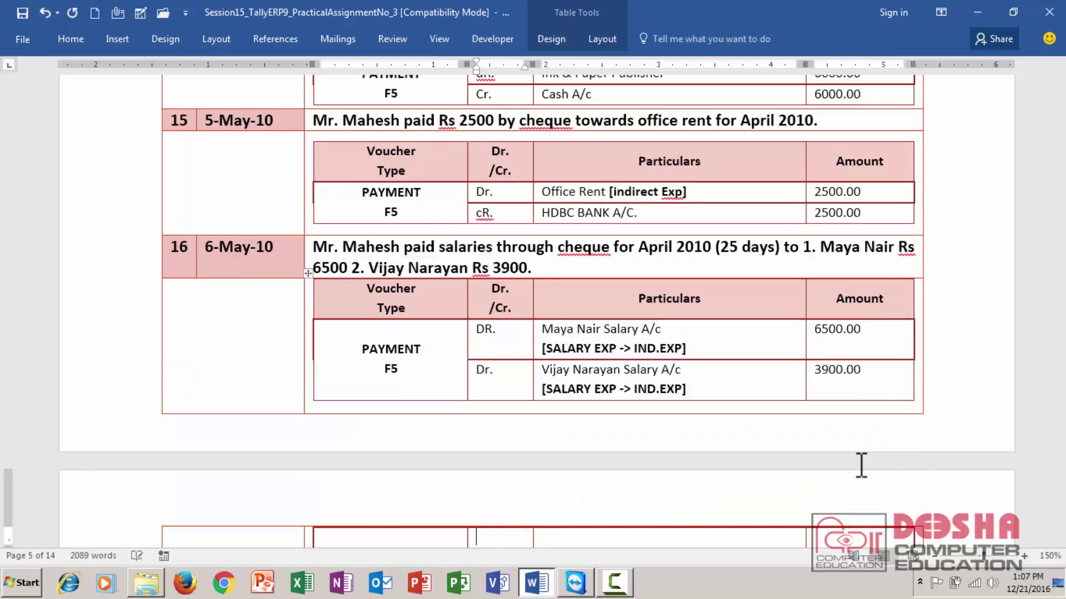
type("C")
key("BackSpace")
type("Cr.")
key("Tab")
type("HD")
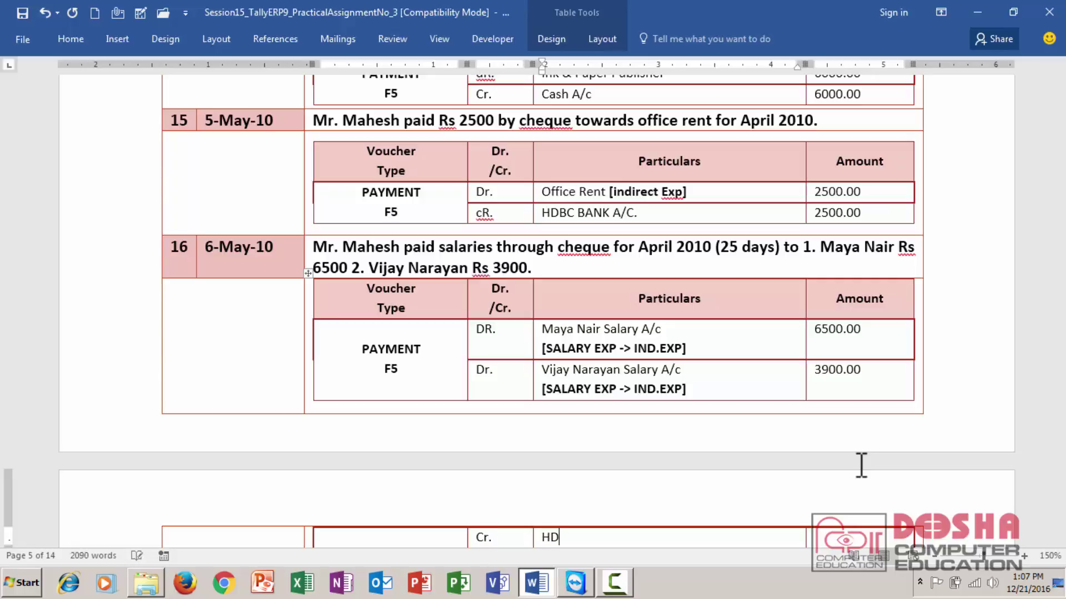
type("BC BANK A/C")
Set the credit amount for the bank account in transaction 16 to 10400.00.
key("Tab")
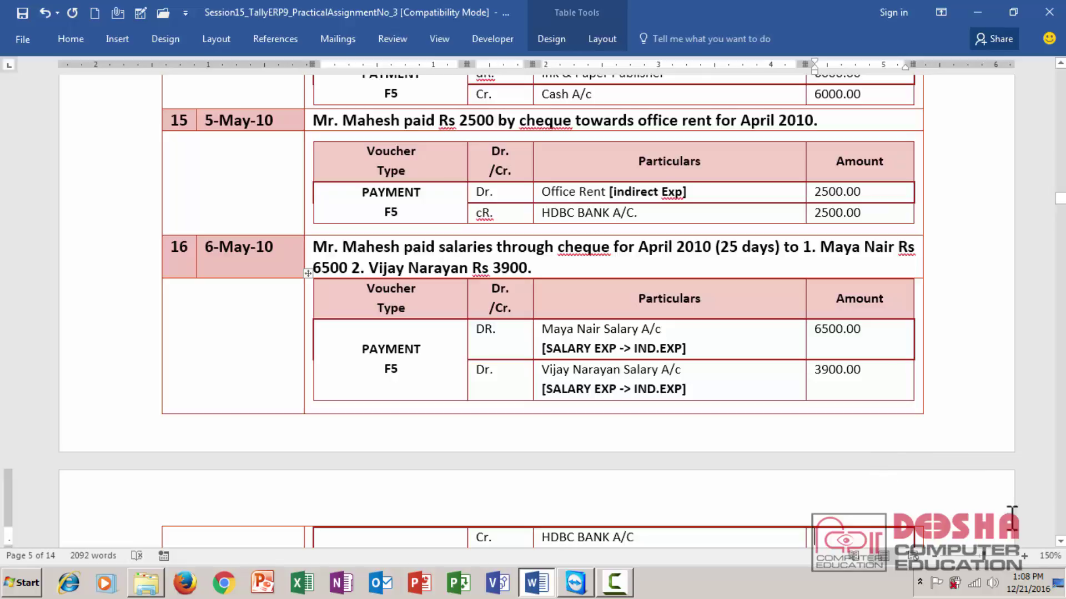
left_click(851, 537)
type("10400.00")
key("Down")
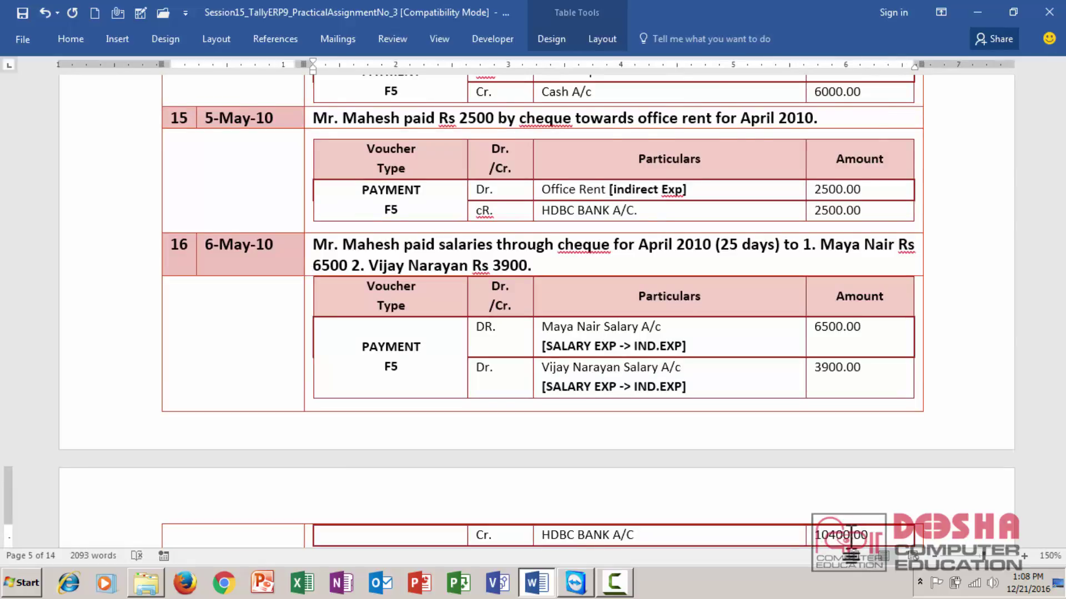
Look over the empty voucher tables of transactions 17 to 20 below the completed transaction 16.
scroll(851, 537, "down", 3)
key("Up")
key("Up")
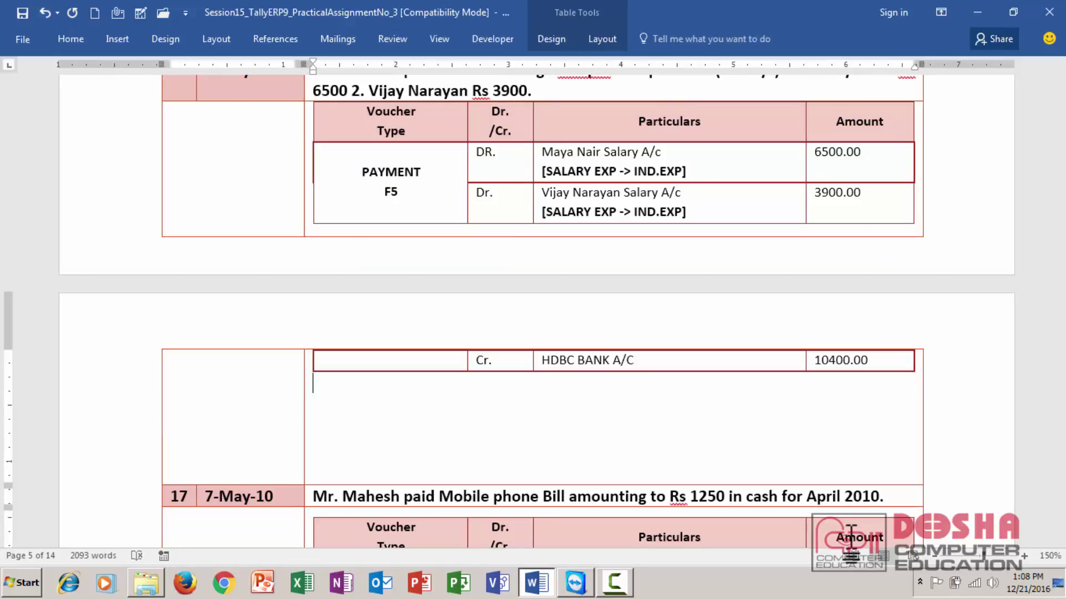
key("Down")
key("Down")
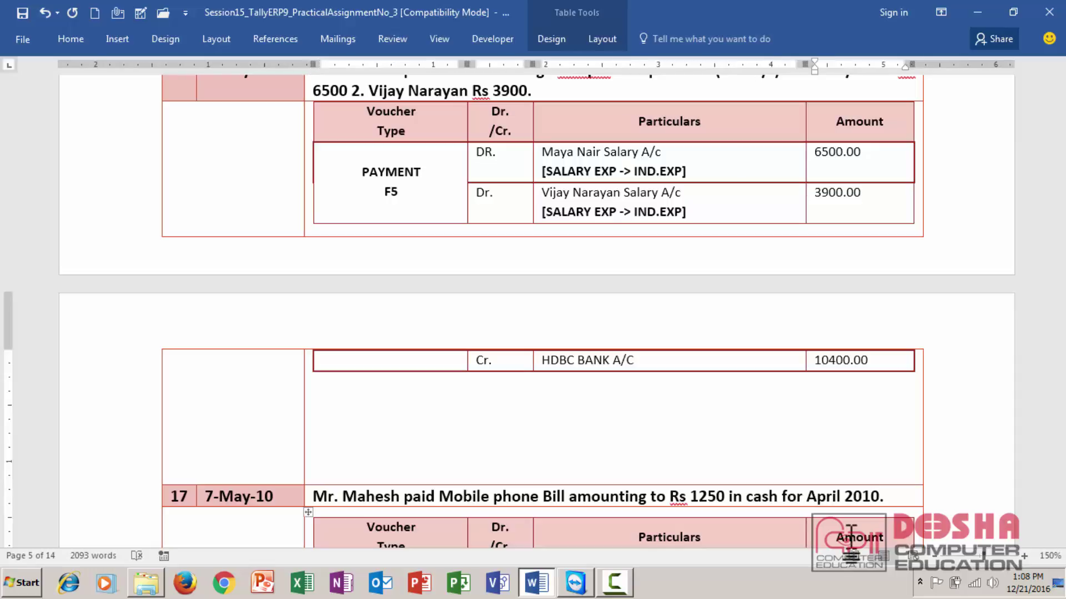
key("Down")
key("Down")
key("Down")
key("Down")
key("Down")
key("Down")
key("Down")
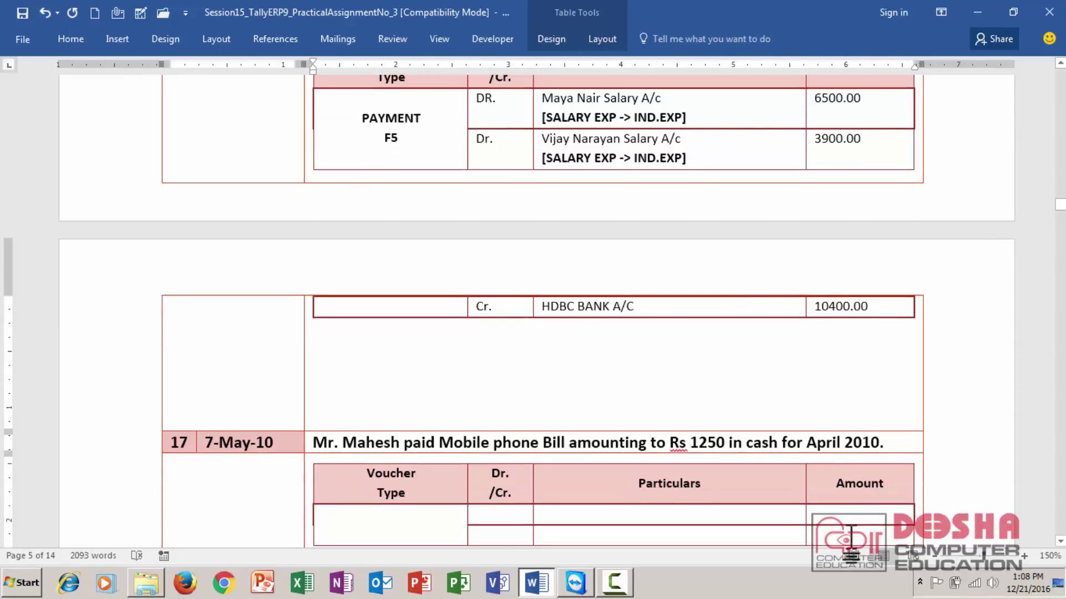
key("Down")
key("Down")
key("Down")
key("Down")
key("Down")
key("Down")
key("Down")
key("Down")
key("Down")
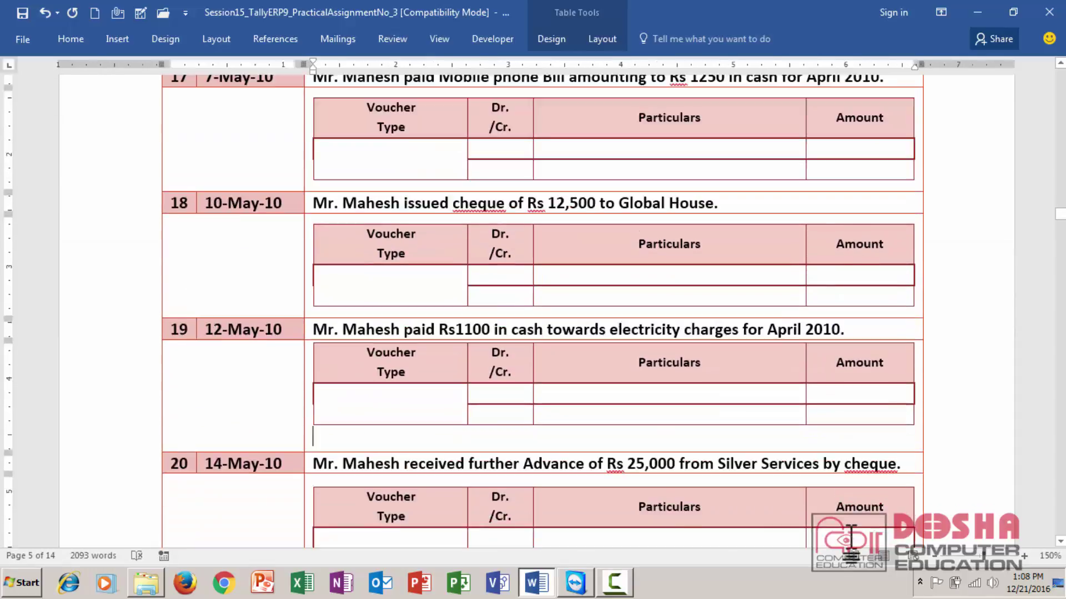
key("Up")
key("Up")
key("Up")
key("Up")
key("Up")
key("Up")
key("Up")
key("Up")
key("Up")
key("Up")
key("Up")
key("Up")
key("Up")
key("Up")
key("Up")
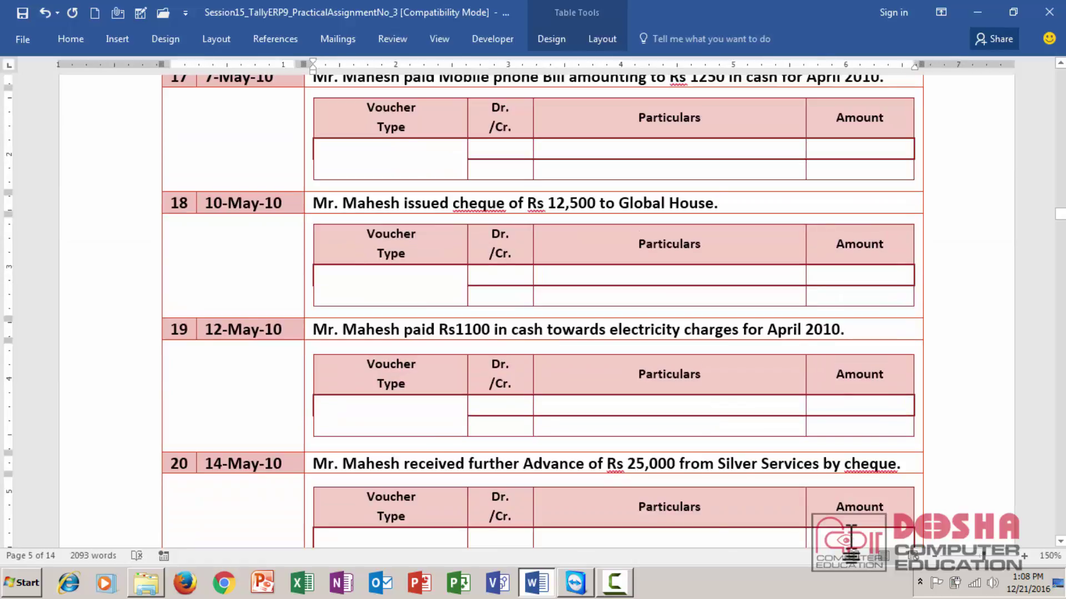
key("Up")
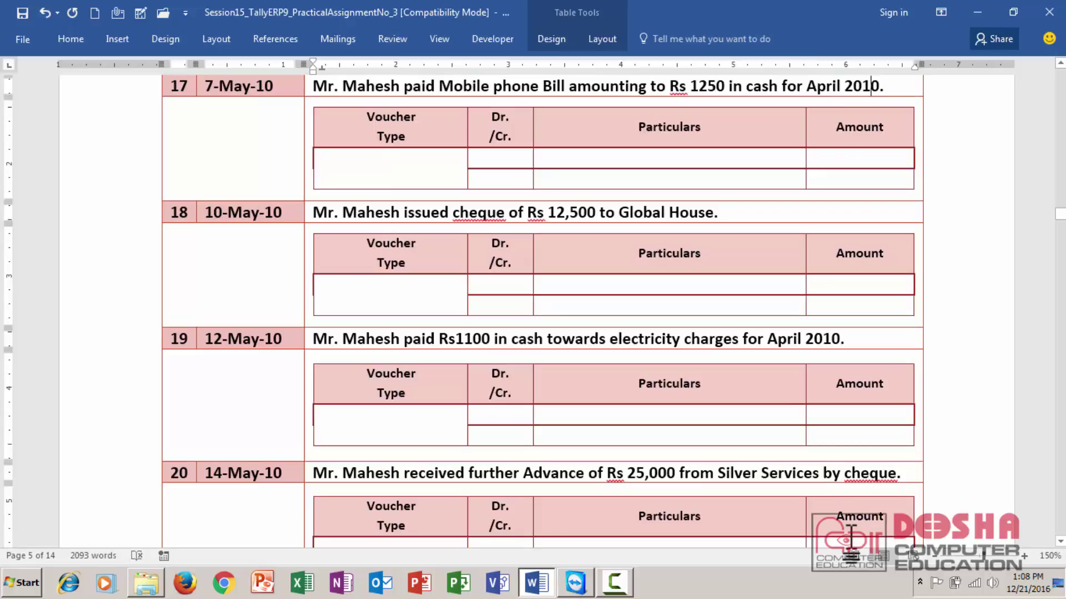
Enter Payment F5 as transaction 17's voucher type, on two lines, and mark its first row Dr.
left_click(395, 177)
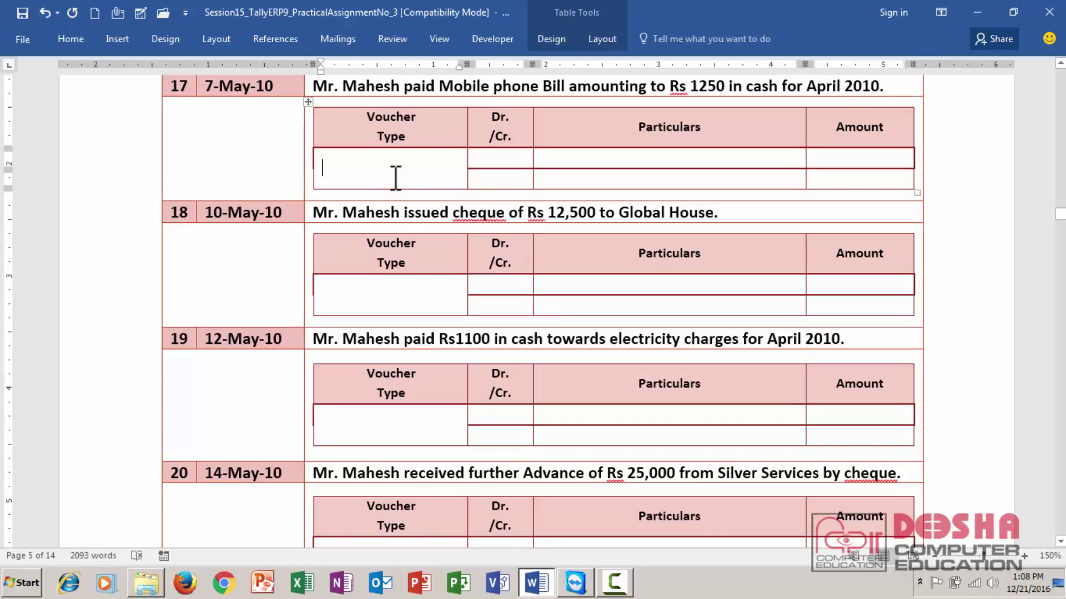
type("payment")
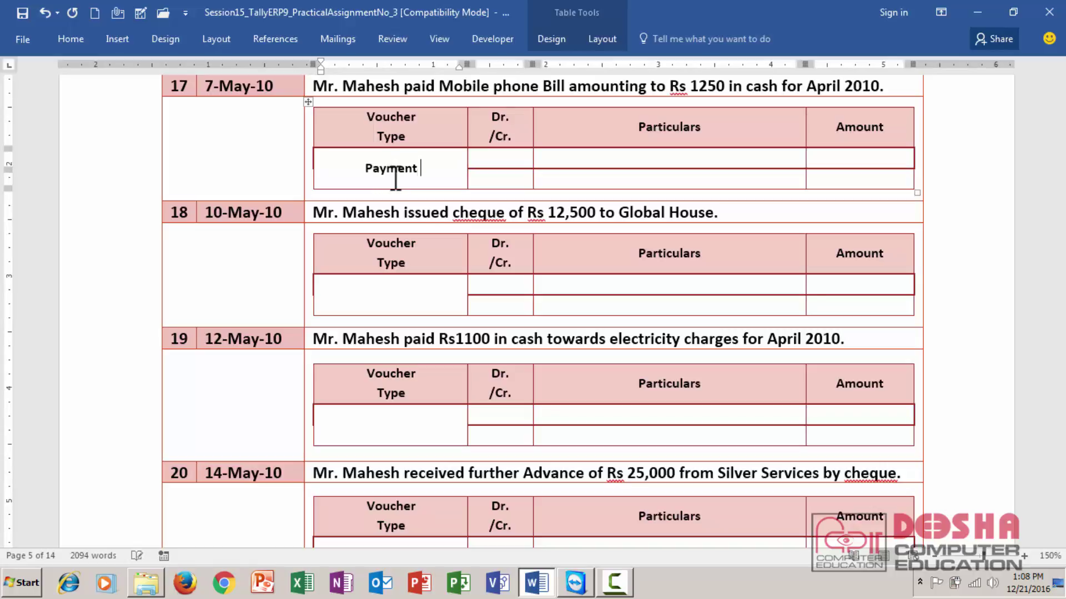
key("Return")
type("f")
key("BackSpace")
type("FS")
key("Tab")
type("Dr.")
key("Tab")
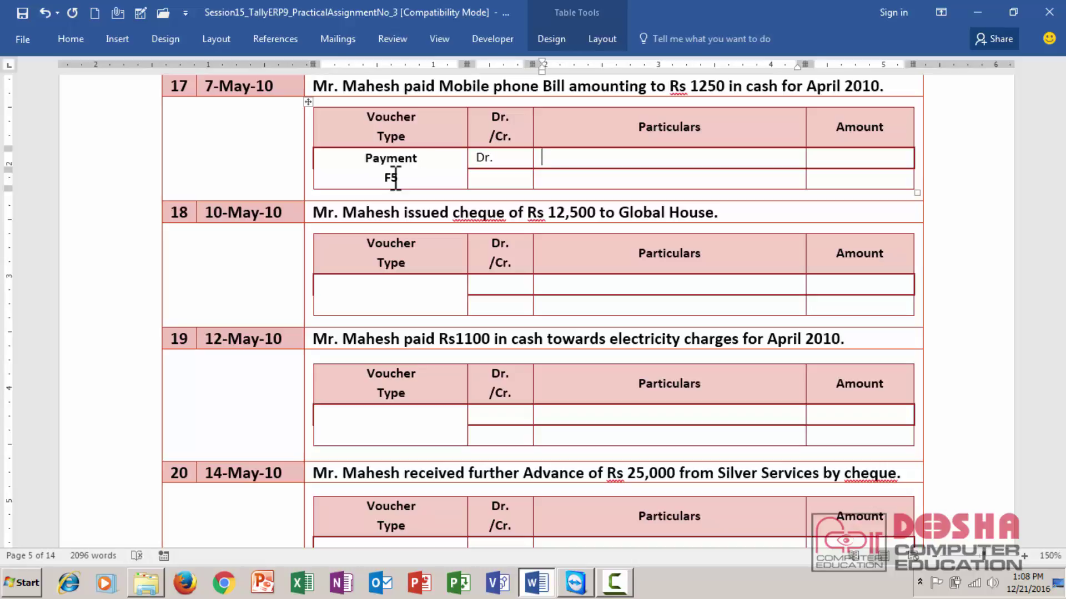
Enter Mobile Bill Exp [Indirect exp] as transaction 17's debit account with the amount 1250.00.
type("Mobile Bill Exp ")
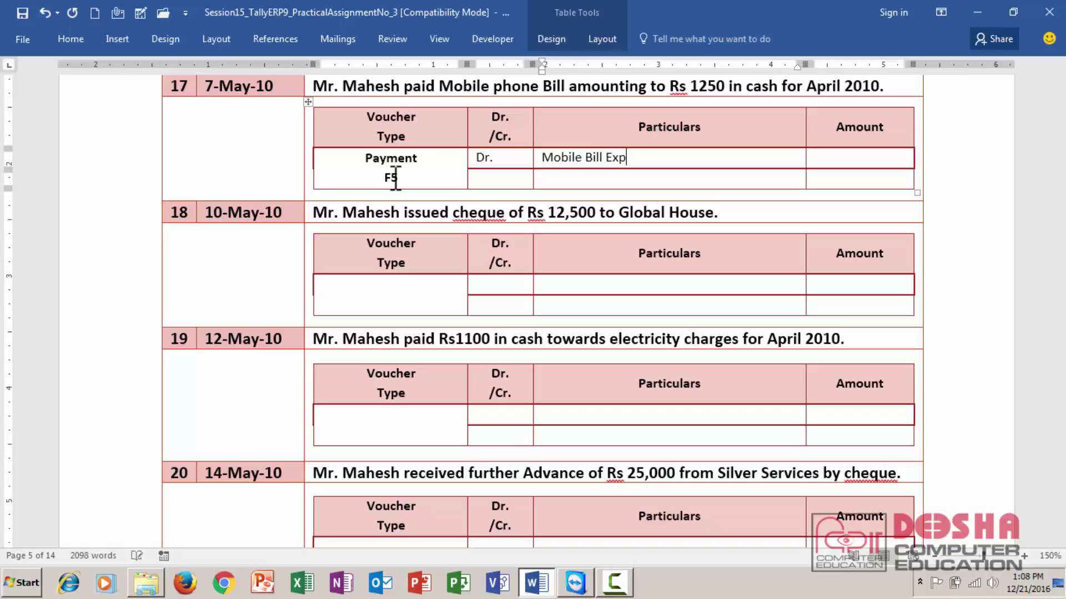
type("[")
type("Ind")
type("irect E")
key("BackSpace")
type("exp]")
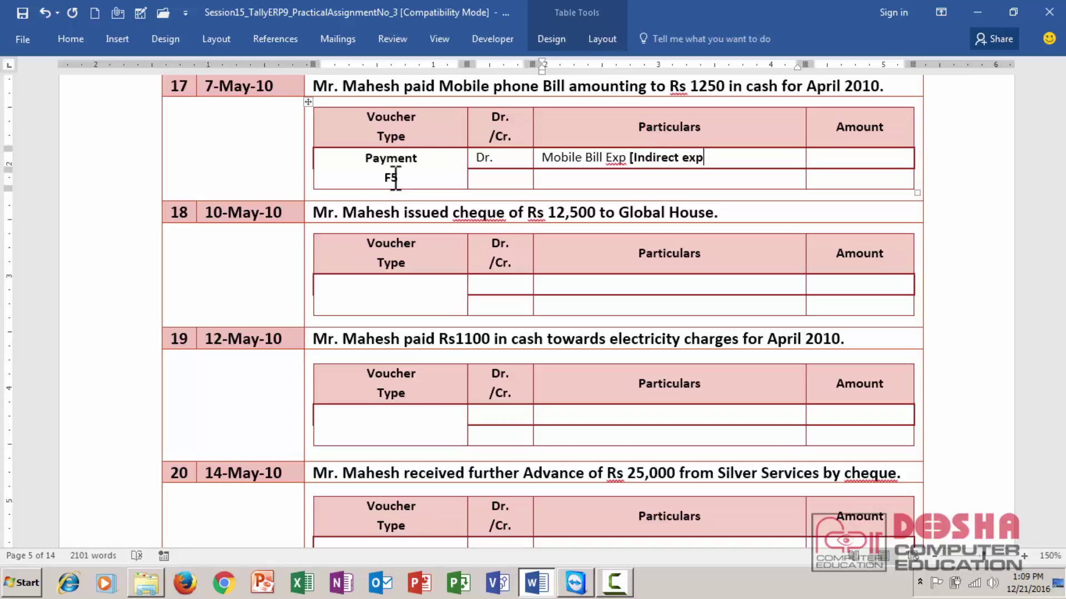
key("Tab")
type("1250")
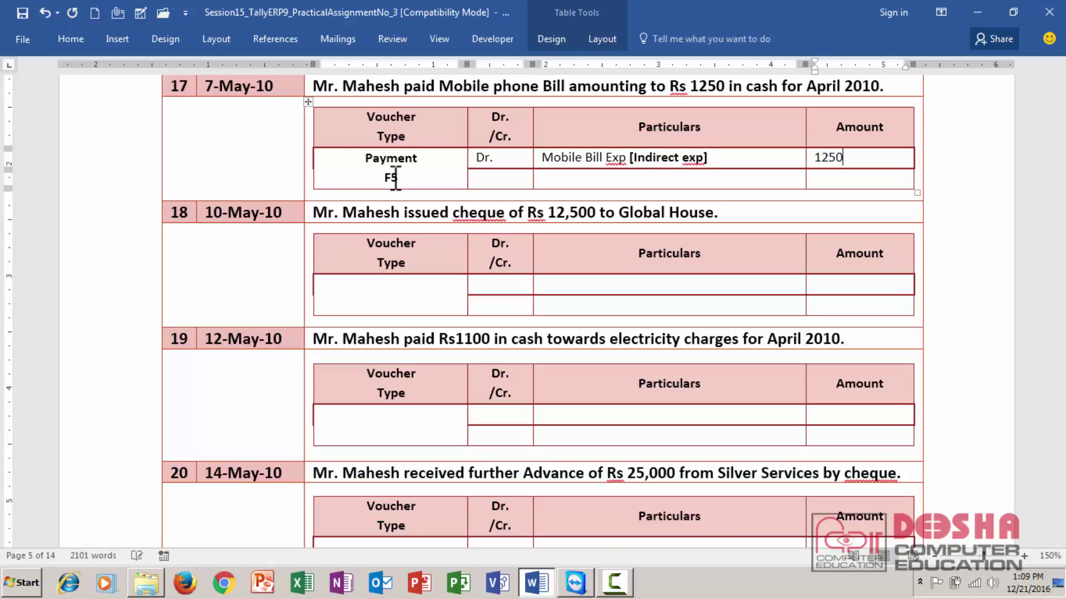
type(".00")
Fill in transaction 17's second row with Cr., Cash A/c and 1250.00.
key("Tab")
key("Tab")
type("Cr.")
key("Tab")
type("Cash A/c")
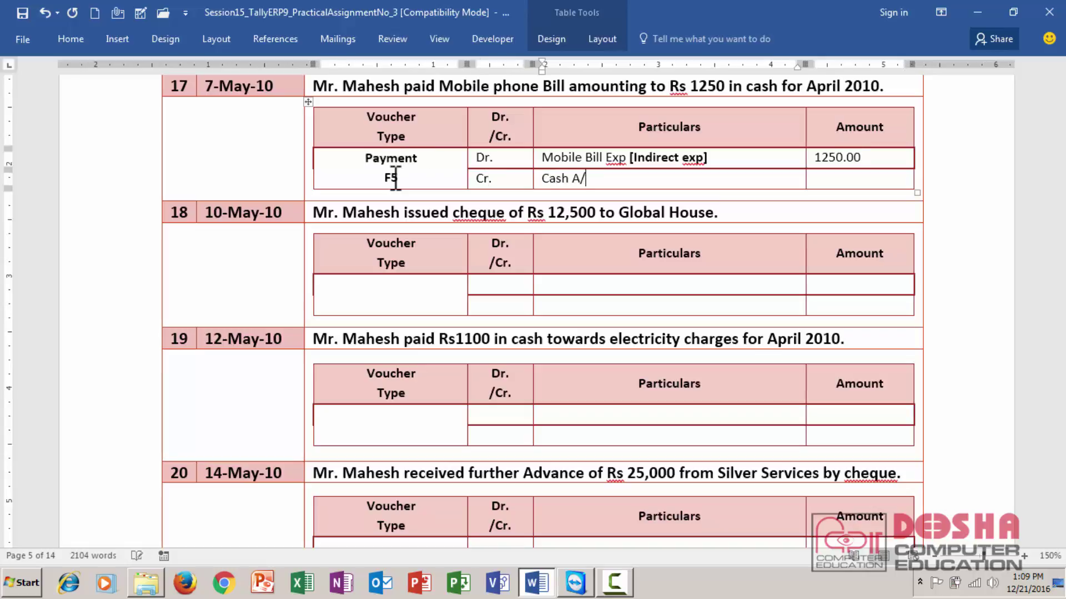
key("Tab")
type("1250.00")
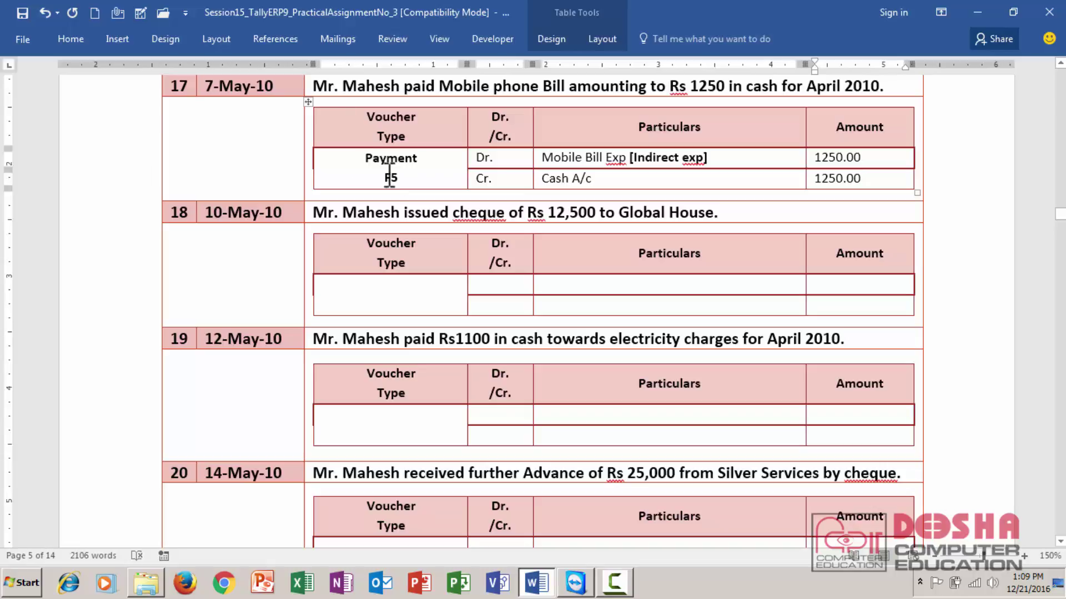
Copy the Payment F5 voucher type from transaction 17 into transaction 18.
left_click_drag(405, 181, 326, 161)
key("ctrl+c")
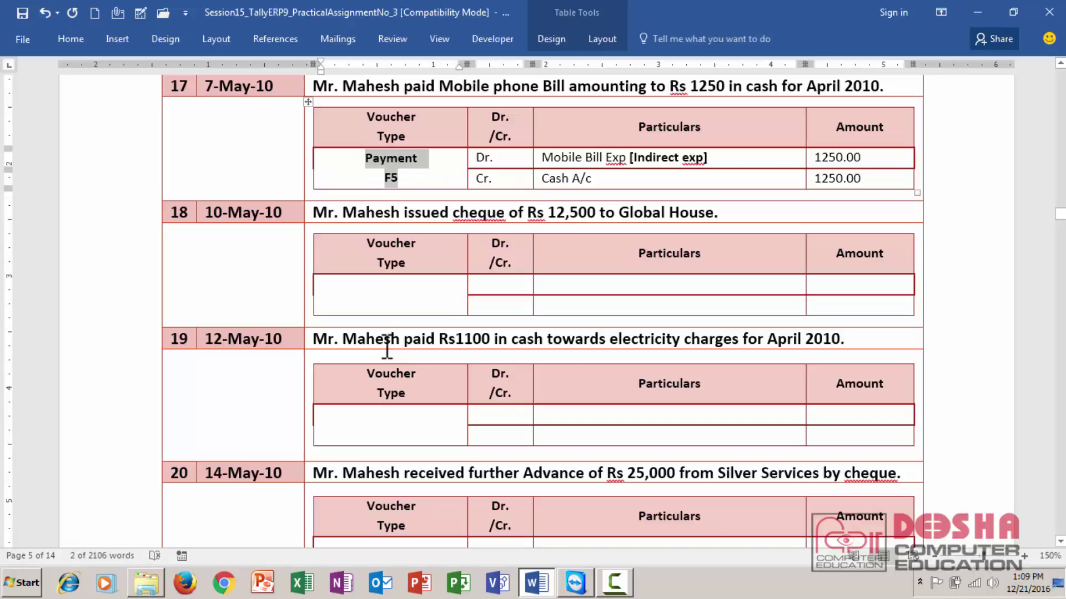
left_click(377, 300)
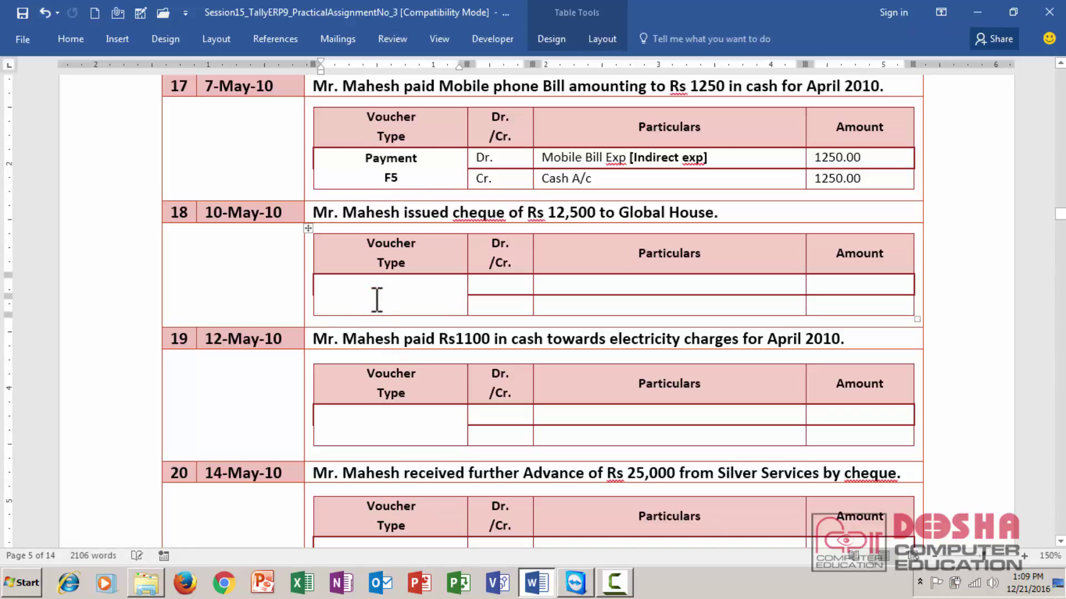
key("ctrl+v")
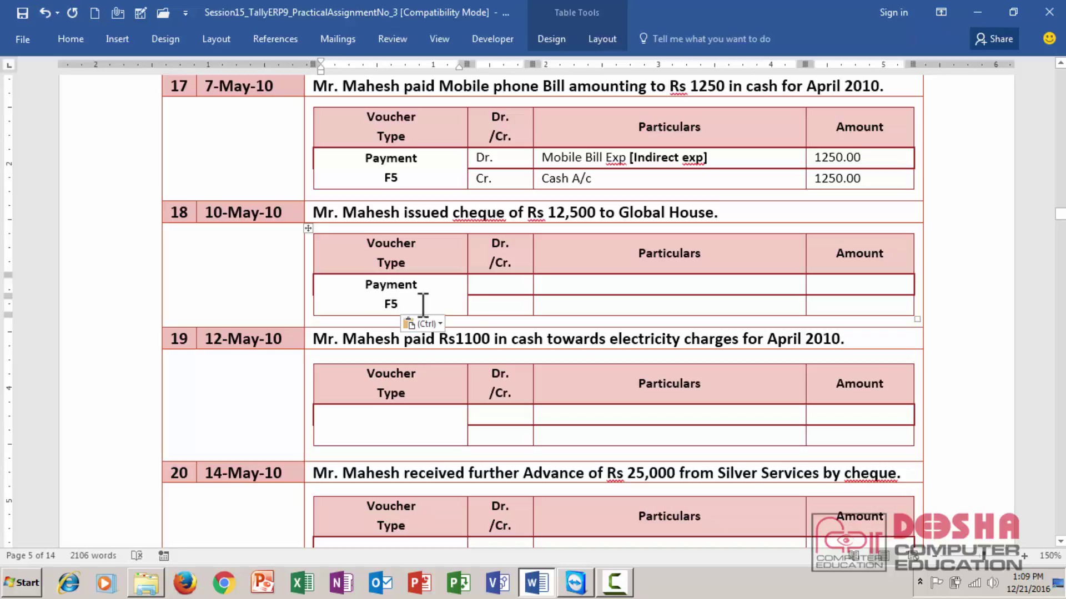
Fill in transaction 18's first row with Dr., Global House and 12500.00.
left_click(487, 287)
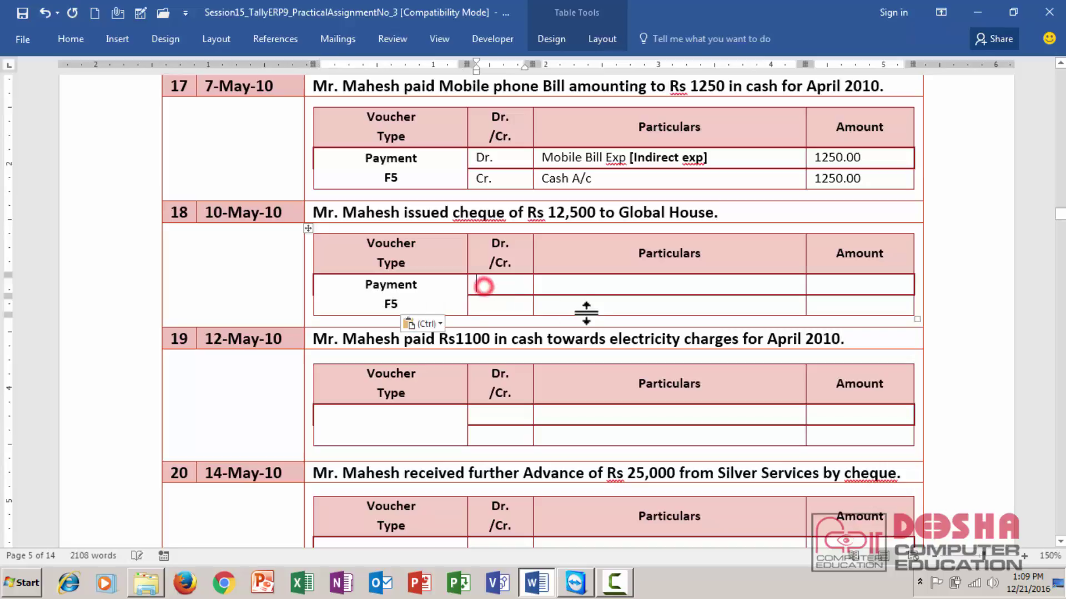
type("Dr.")
key("Tab")
type("Global House")
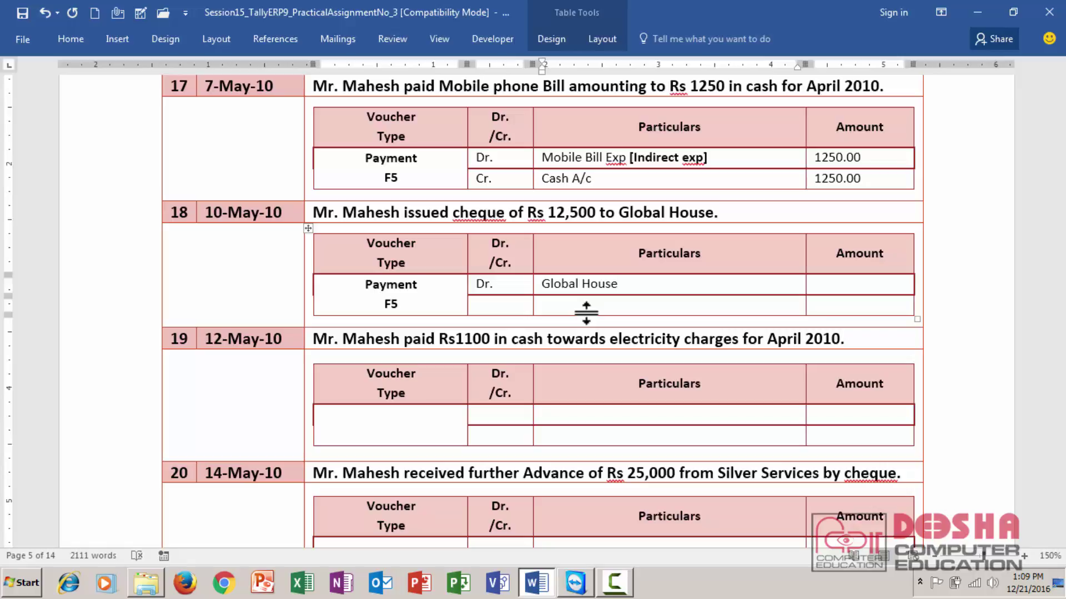
key("Tab")
type("12500.00")
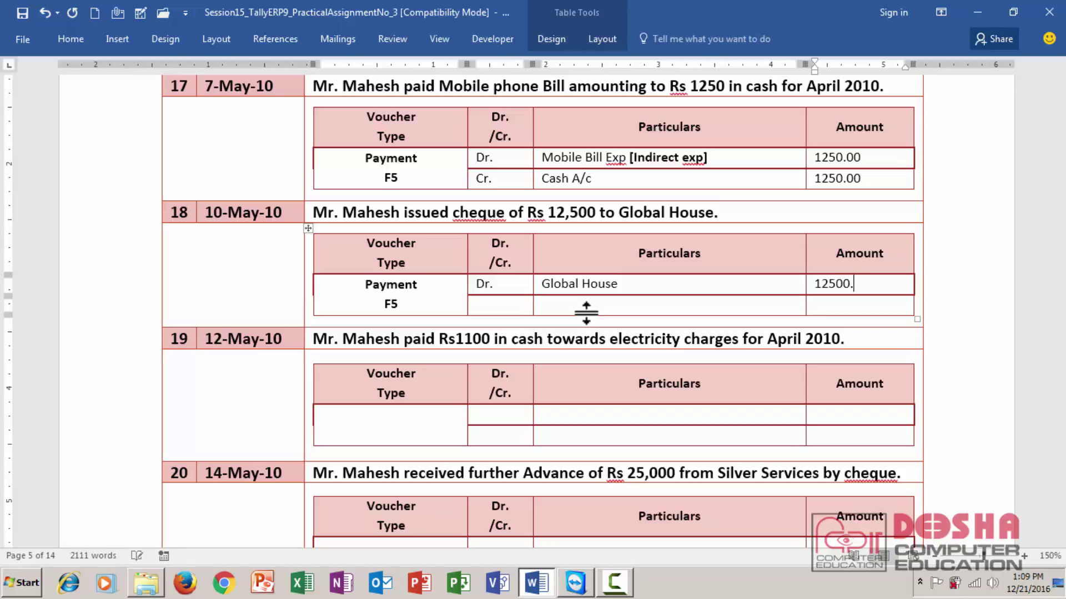
Fill in transaction 18's second row with Cr., HDFC BANK A/C and 12500.00.
key("Tab")
key("Tab")
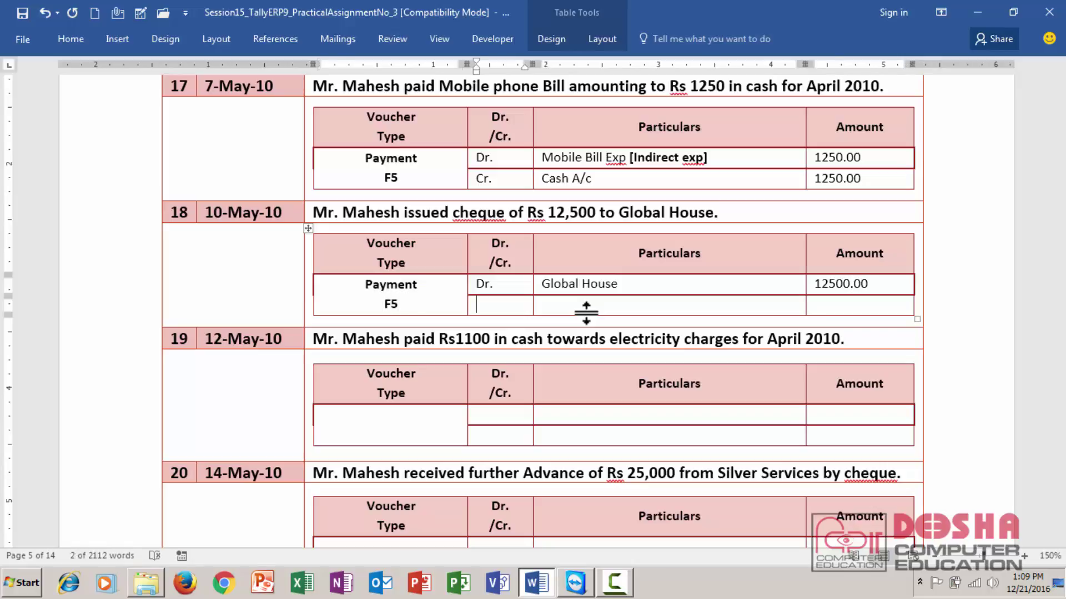
type("Cr.")
key("Tab")
type("HDFC BANK a.C")
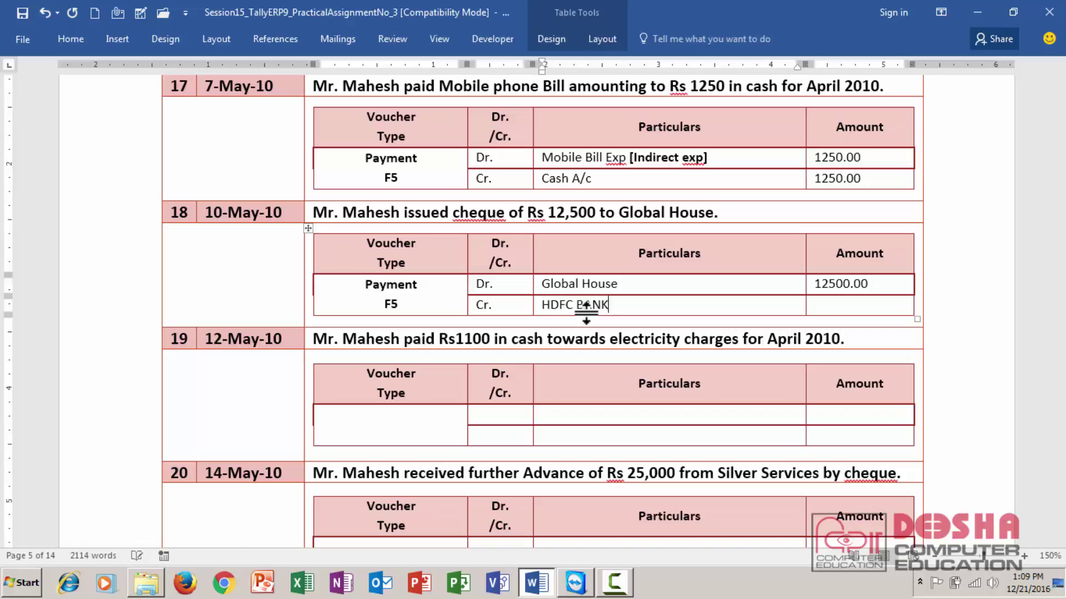
key("BackSpace")
key("BackSpace")
key("BackSpace")
type("AA/C")
key("Tab")
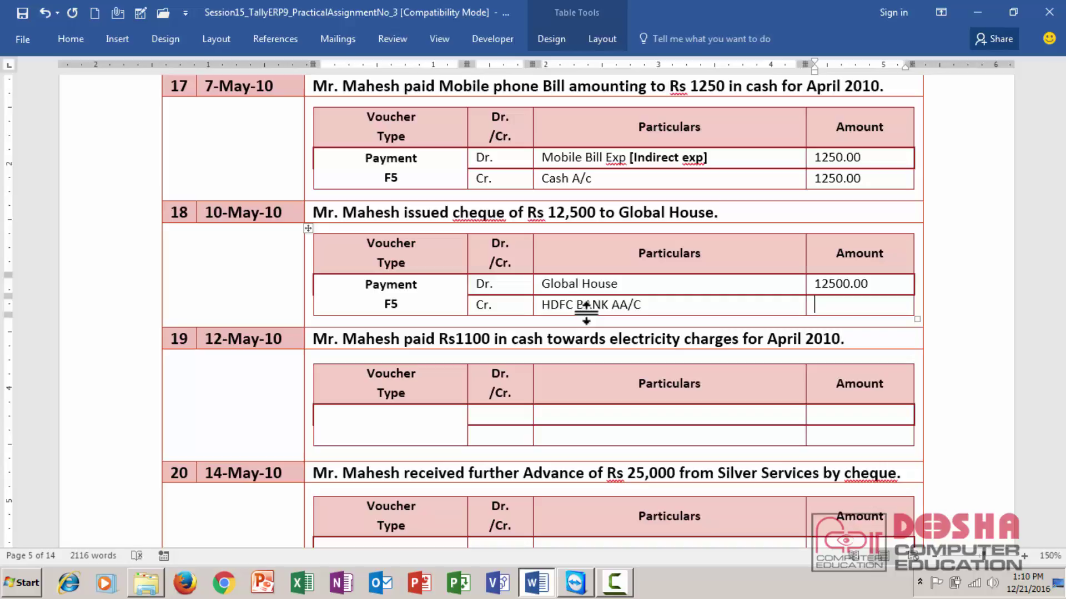
type("12500.00")
left_click(620, 307)
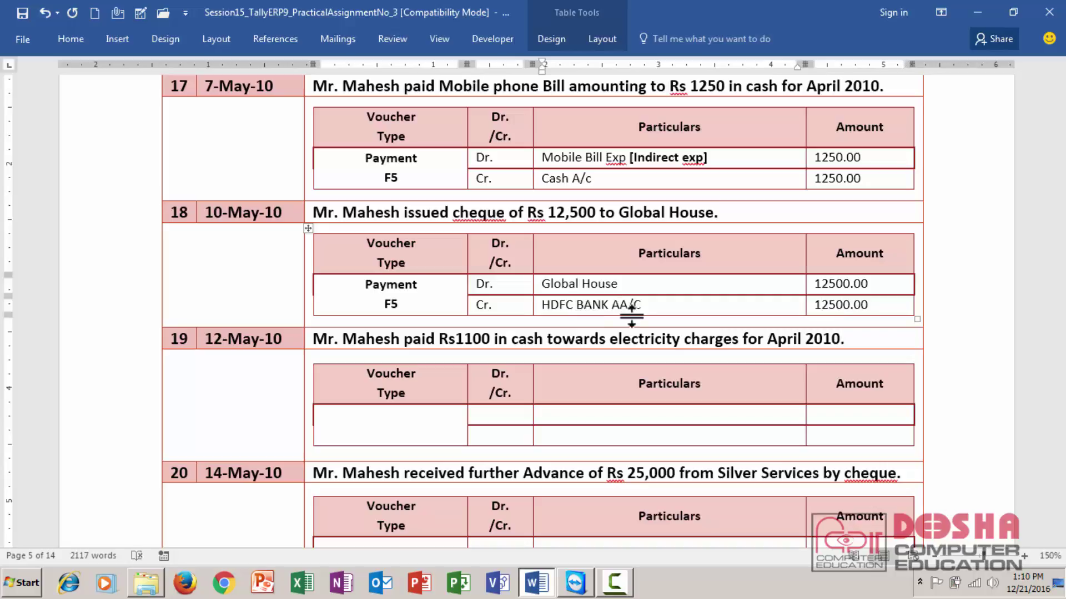
key("BackSpace")
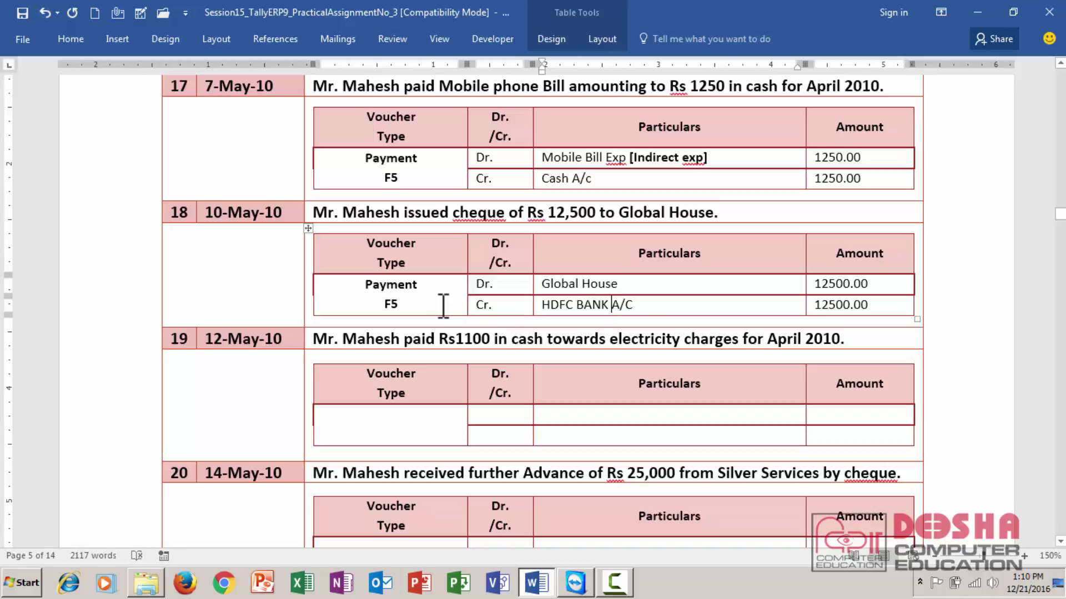
Copy the Payment F5 voucher type from transaction 18 into transaction 19.
left_click_drag(443, 306, 363, 284)
key("ctrl+c")
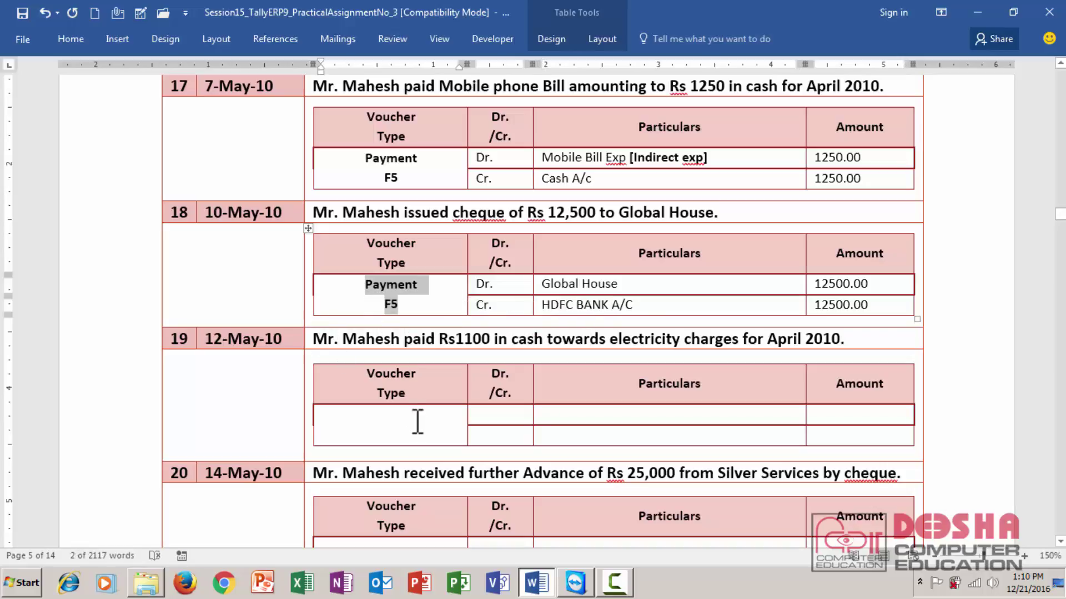
left_click(410, 432)
key("ctrl+v")
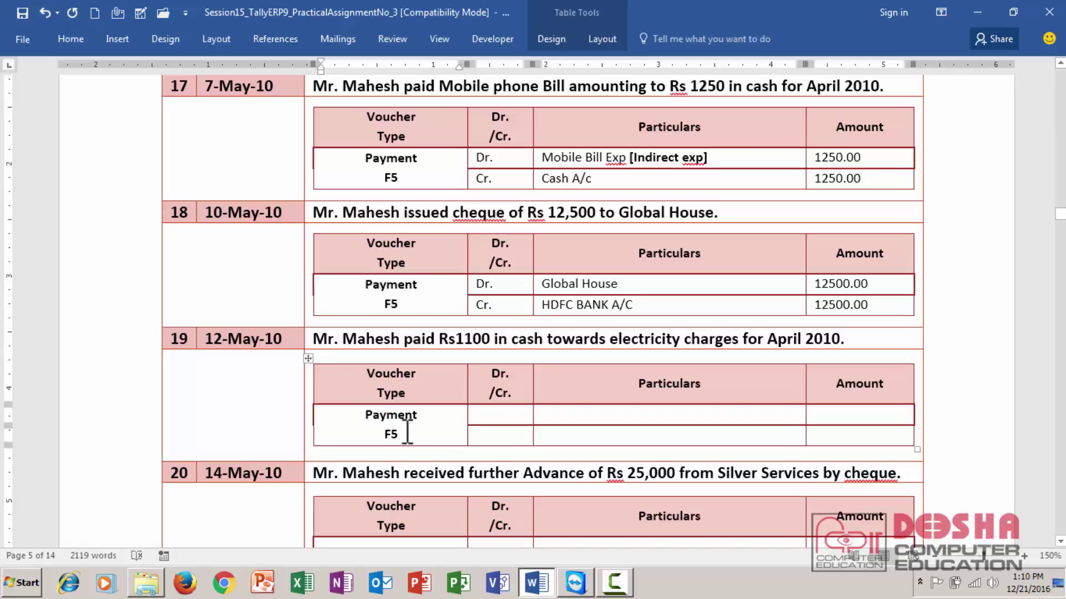
Fill in transaction 19's first row with dR., Electricity charges [indirect exp] and 1100.00.
left_click(489, 415)
type("dR.")
key("Tab")
type("Electricity charges [indirect exp]")
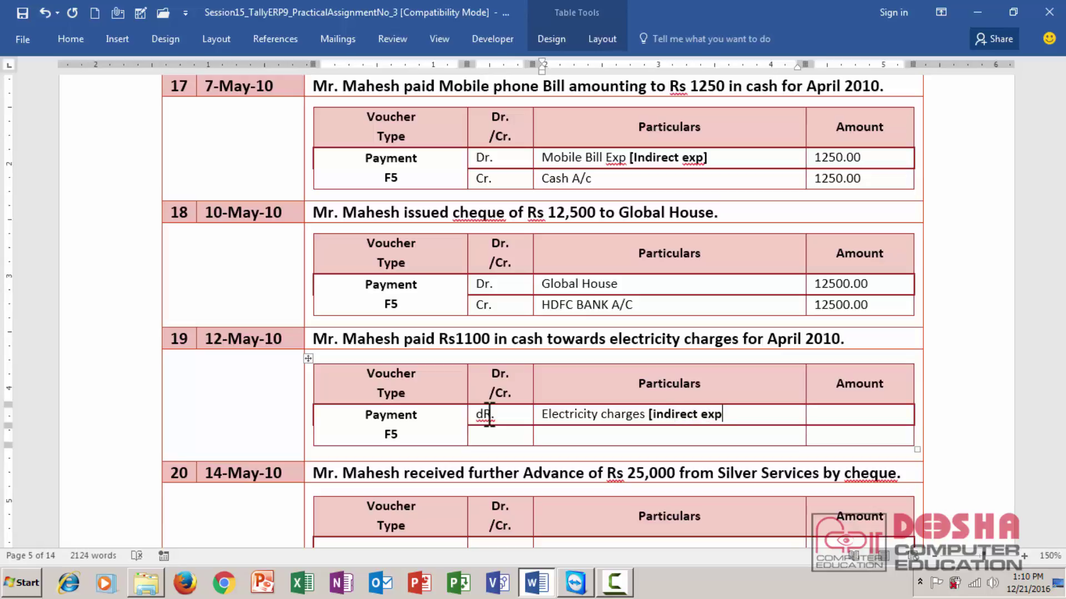
key("Tab")
type("1100.00")
Fill in transaction 19's second row with Cr., Cash A/c and 1100.00.
key("Tab")
type("Cr.")
key("Tab")
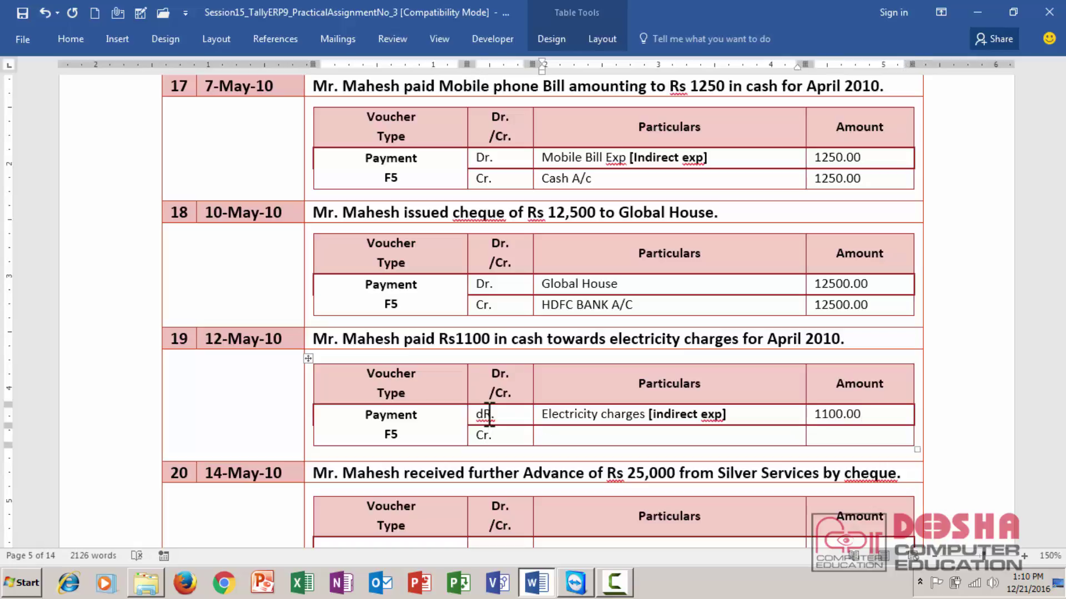
type("Cash A/c")
key("Tab")
type("1")
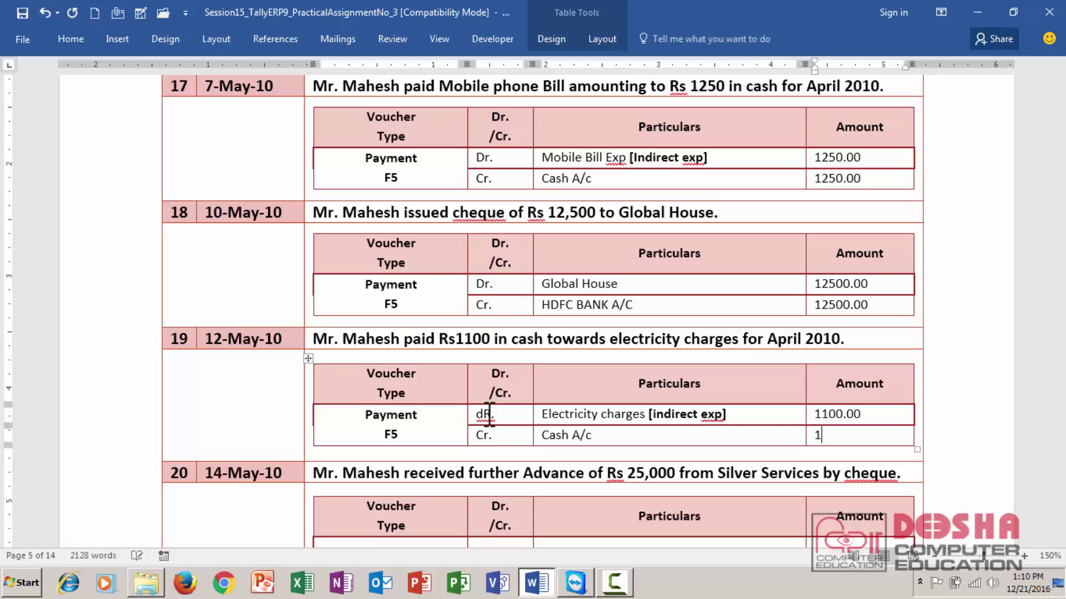
type("100.00")
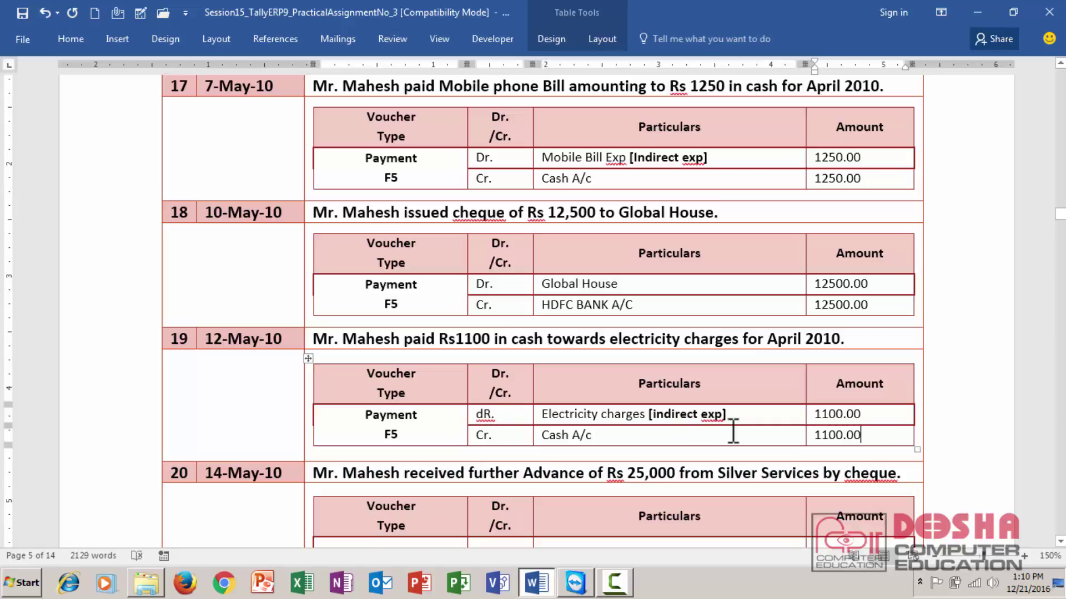
Enter RECEIPT F6 as the voucher type of transaction 20, on two lines.
left_click(1061, 541)
left_click(1060, 541)
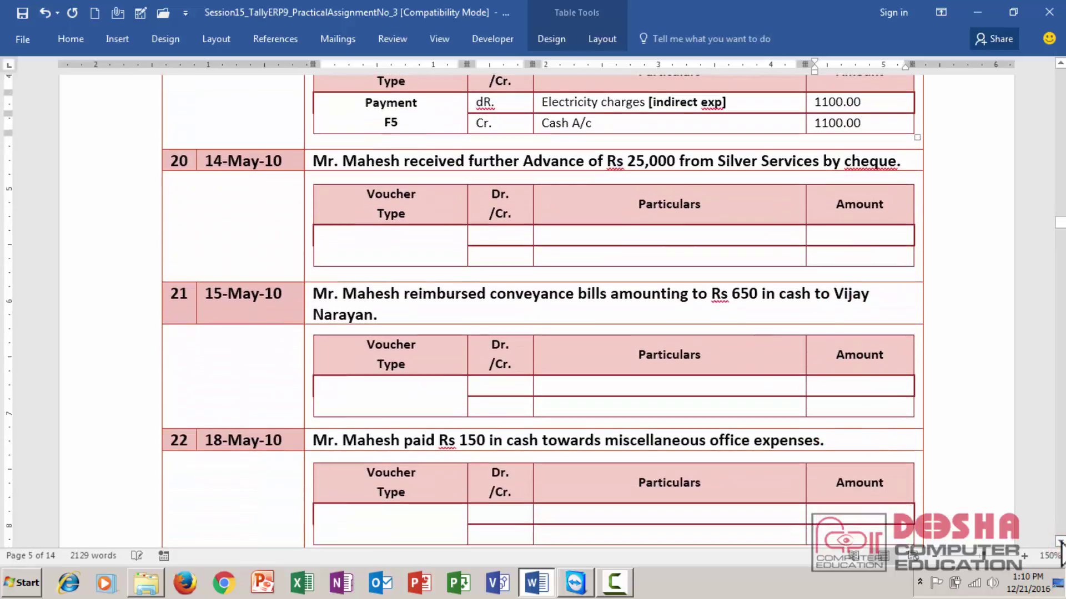
left_click(387, 253)
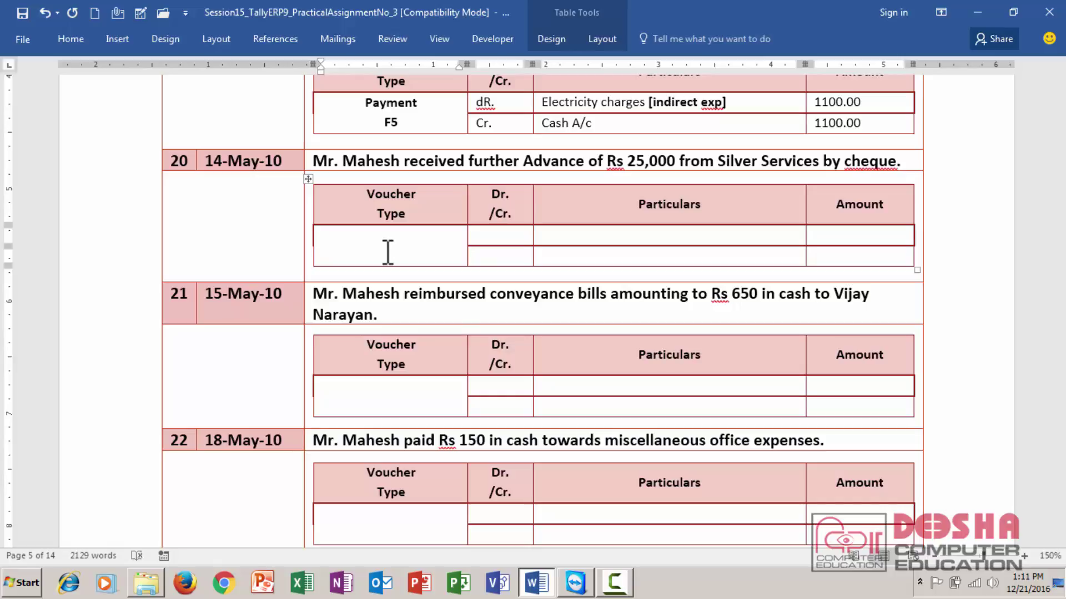
type("RECEIPT")
key("Return")
type("F6")
key("Tab")
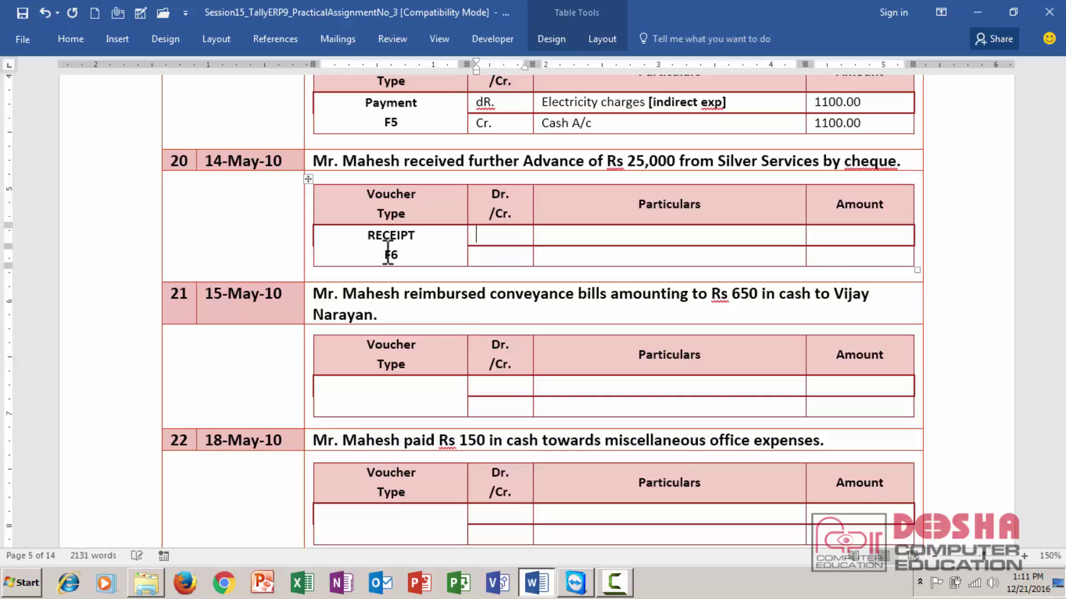
Fill in transaction 20's first row with Dr., HDFC BANK a/C and 25000.00.
type("Dr.")
key("Tab")
type("HDFC BANK a/C")
key("Tab")
type("25000.00")
Enter CR. in the Dr./Cr. column of transaction 20's second row.
key("Down")
key("Left")
key("Left")
type("c")
key("BackSpace")
type("CR.")
key("Tab")
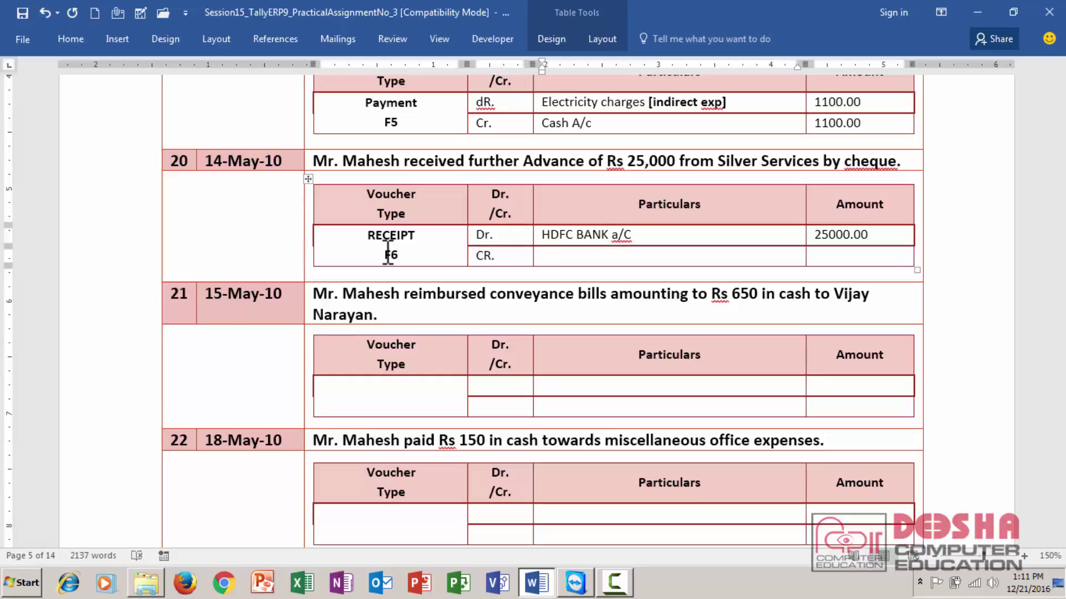
Look back through the transactions above transaction 20 to check the earlier ledger entries.
key("Up")
key("Up")
key("Up")
key("Up")
key("Up")
key("Up")
key("Up")
key("Up")
key("Up")
key("Up")
key("Up")
key("Up")
key("Up")
key("Up")
key("Up")
key("Up")
key("Up")
key("Up")
key("Up")
key("Up")
key("Down")
key("Down")
key("Down")
key("Down")
key("Down")
key("Down")
key("Down")
key("Down")
key("Down")
key("Down")
key("Down")
key("Down")
key("Down")
key("Down")
key("Down")
key("Down")
key("Down")
key("Down")
key("Down")
key("Down")
Fill in transaction 20's second row with Advance – Silver Services A/c and 25000.00.
type("A")
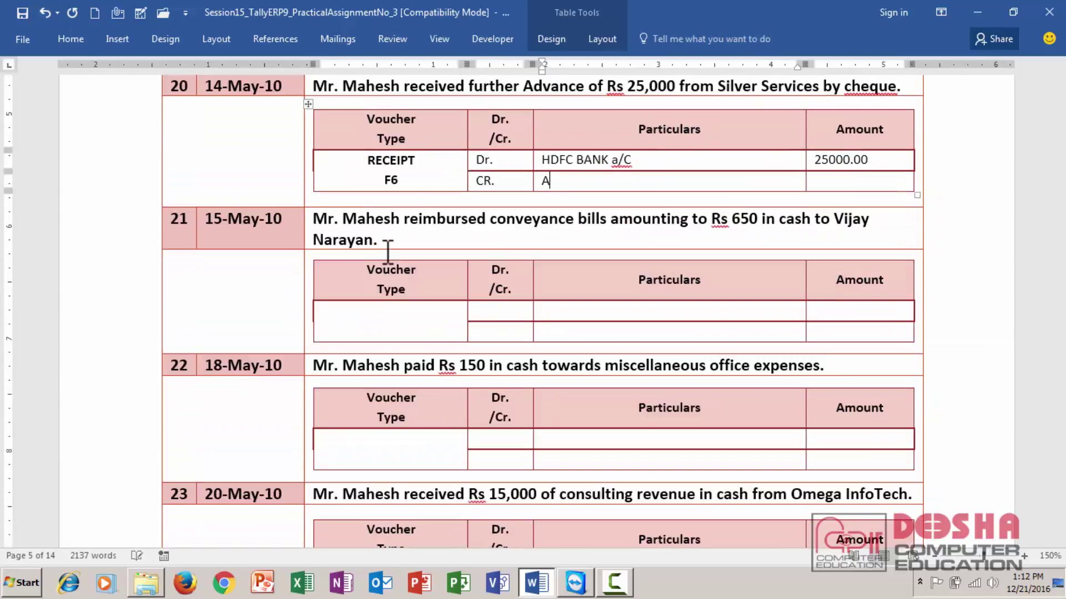
type("dvance - so")
key("BackSpace")
key("BackSpace")
type("sil")
key("BackSpace")
key("BackSpace")
key("BackSpace")
key("BackSpace")
type("Silver Serc")
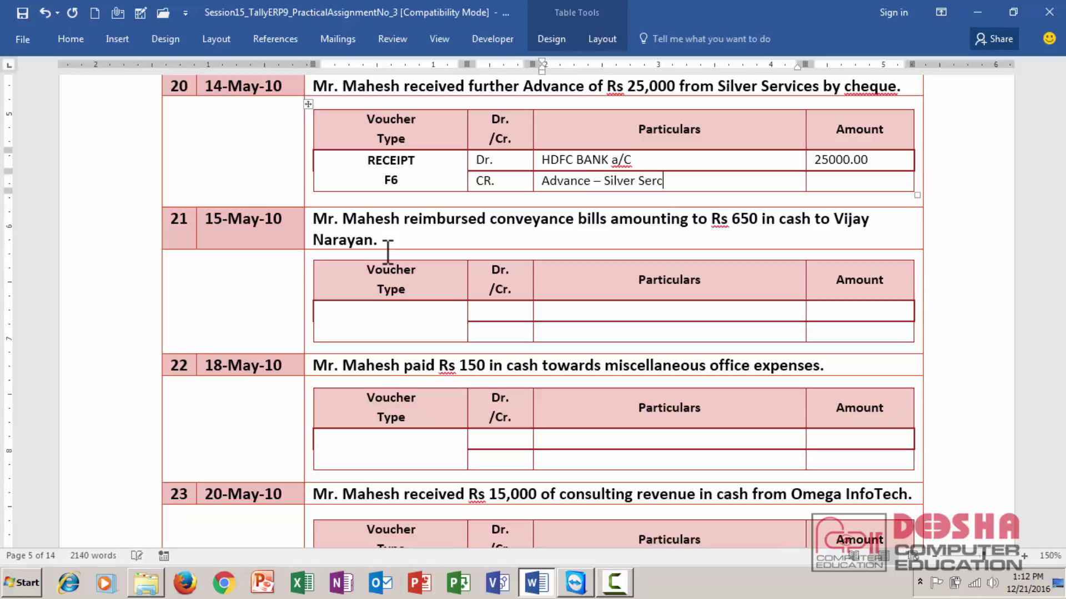
key("BackSpace")
type("vices")
type(" A/")
type("c")
key("Tab")
type("2")
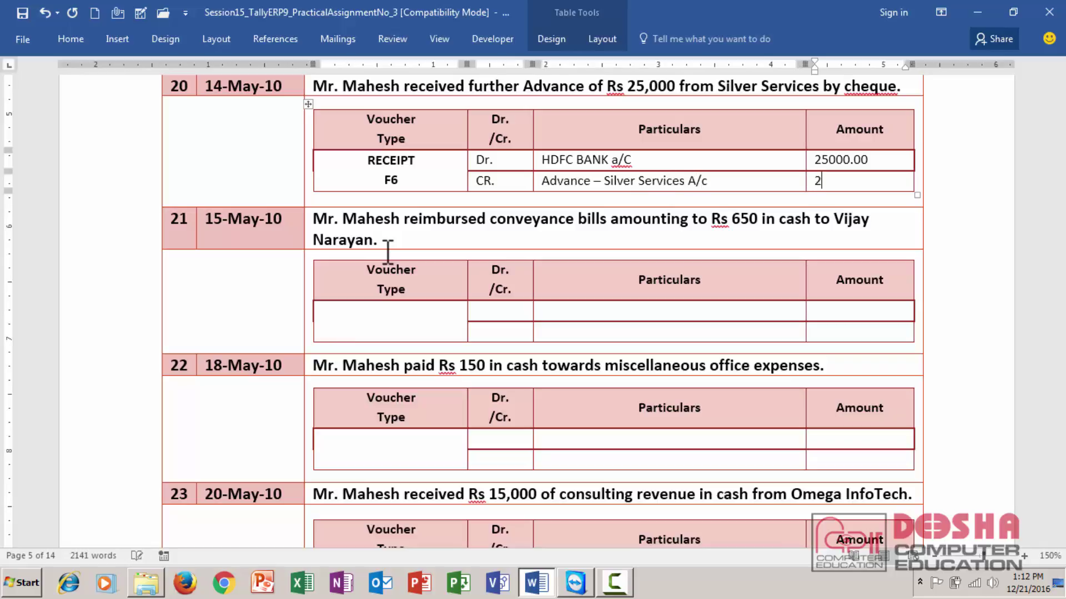
type("5000.0")
key("BackSpace")
type(".00")
Enter Payment F5 as the voucher type of transaction 21, on two lines.
left_click(387, 251)
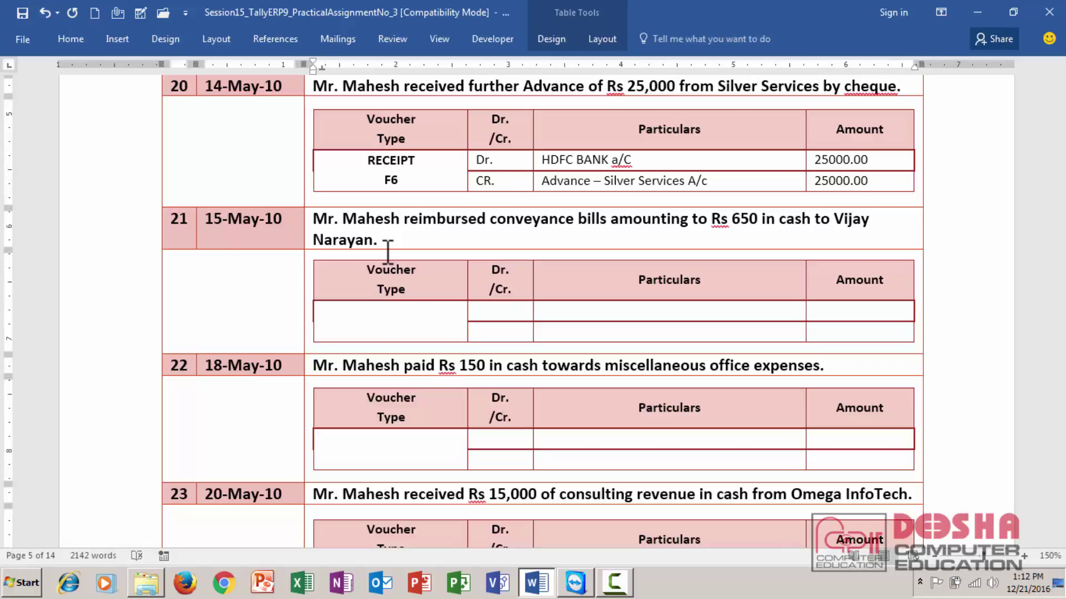
key("Down")
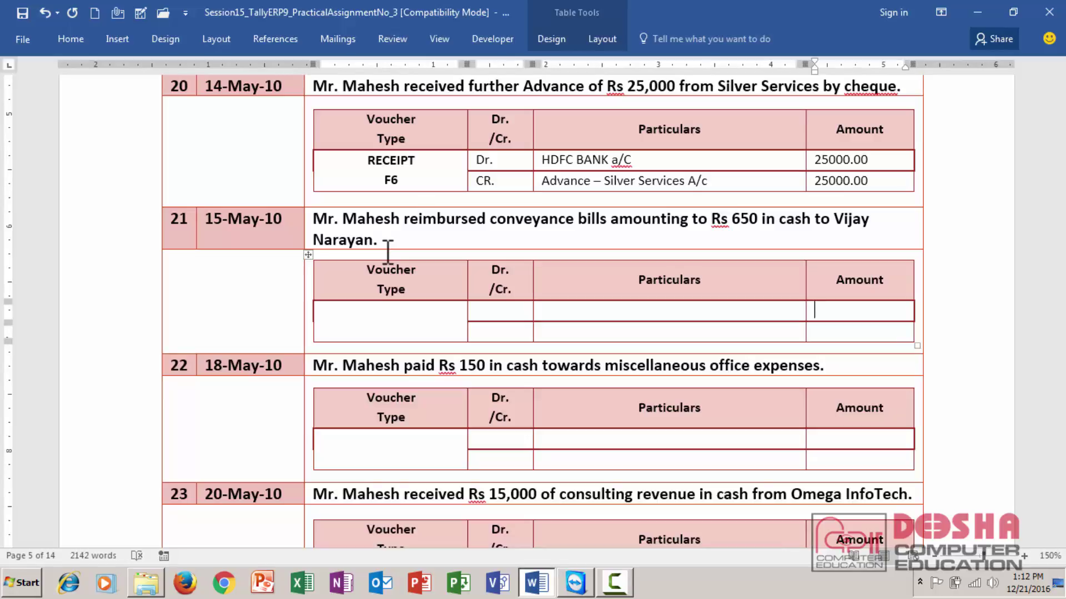
left_click(414, 322)
type("Payment")
key("Return")
type("F5")
key("Tab")
Fill in transaction 21's first row with Dr., Conveyance Exp [Indirect exp] and 650.00, with the bracketed group in bold.
type("Dr.")
key("Tab")
type("V")
key("BackSpace")
type("Conveyance")
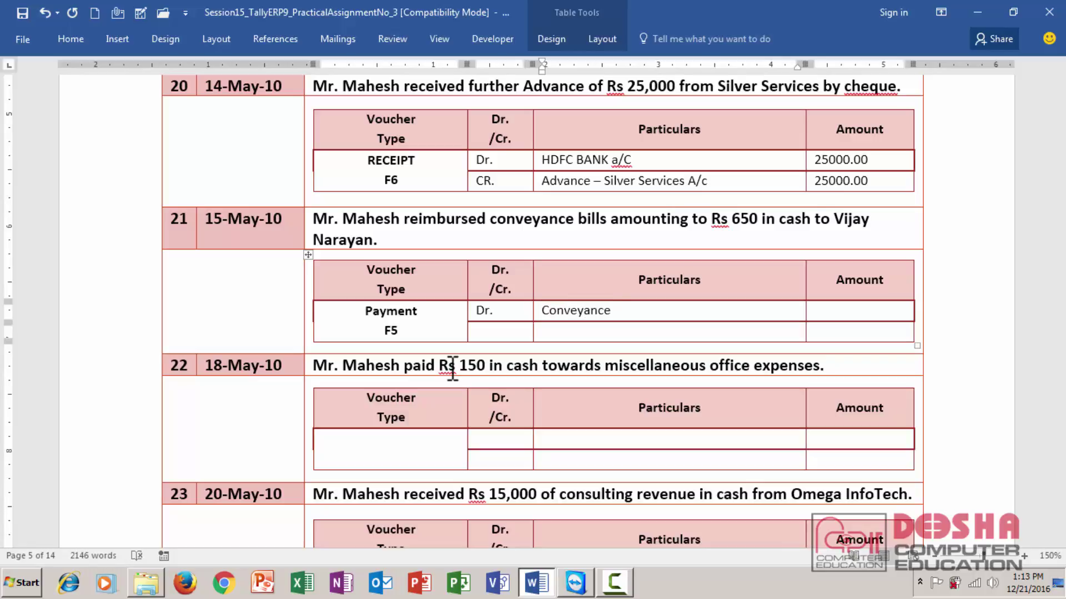
type(" Exp [Indirect exp]")
key("Tab")
type("650.00")
Fill in transaction 21's second row with Cr., Cash A/c and 650.00.
key("Tab")
key("Tab")
type("Cr.")
key("Tab")
type("Cash A/c")
key("Tab")
type("650.00")
Copy the voucher type Payment F5 from transaction 21 into transaction 22's voucher type cell.
left_click(395, 461)
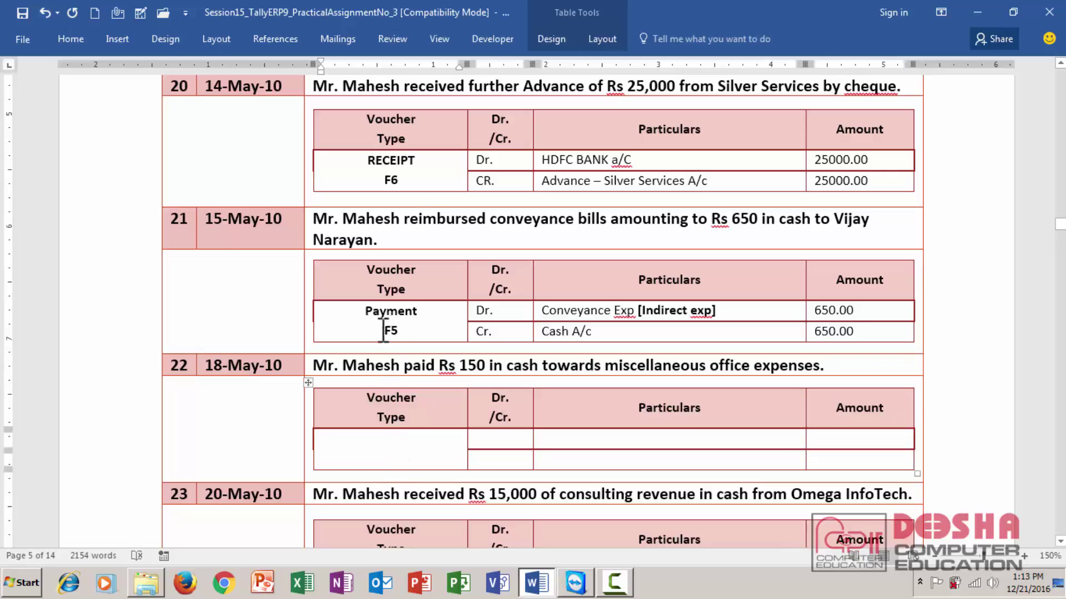
left_click_drag(364, 312, 426, 330)
key("ctrl+c")
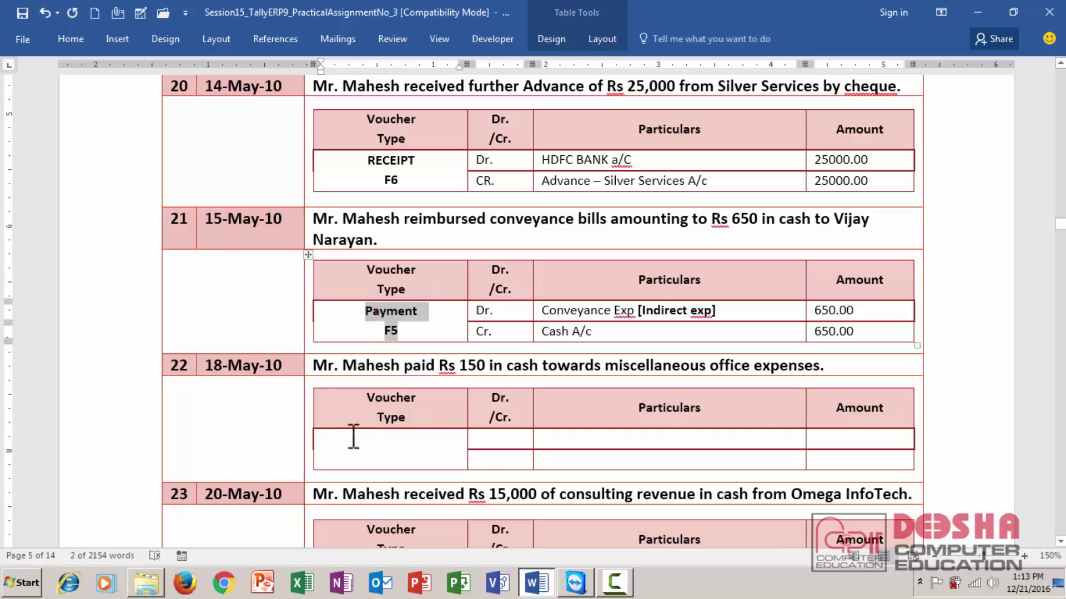
left_click(376, 454)
key("ctrl+v")
Fill in transaction 22's first row with Dr., Misc. Office Exp [indirect exp] and 150.00, with the group name in bold.
left_click(491, 437)
type("Dr.")
key("Tab")
type("Mis")
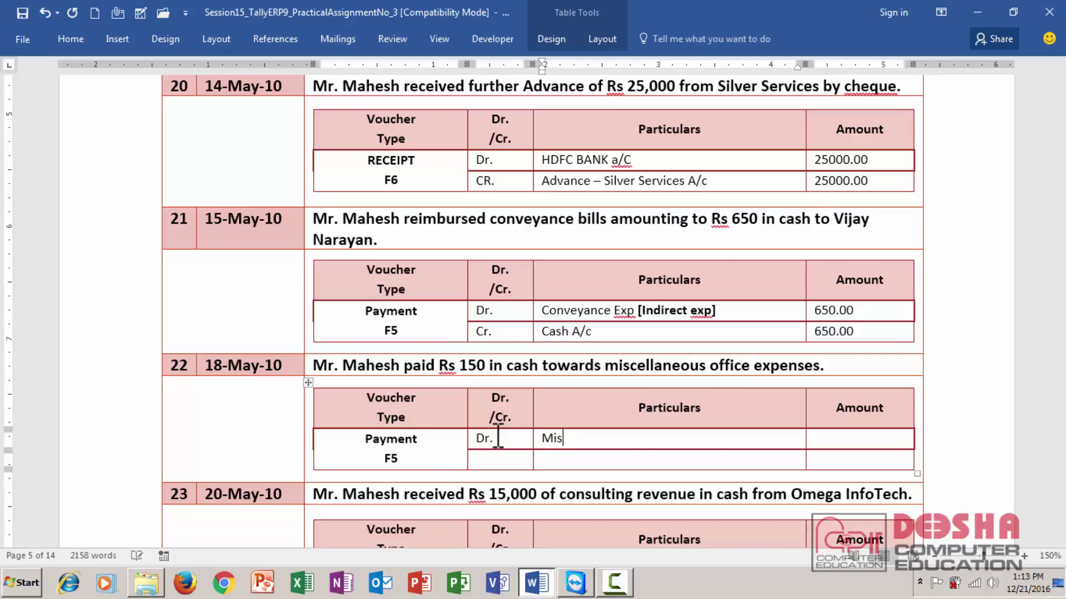
type("c. Office Exp [")
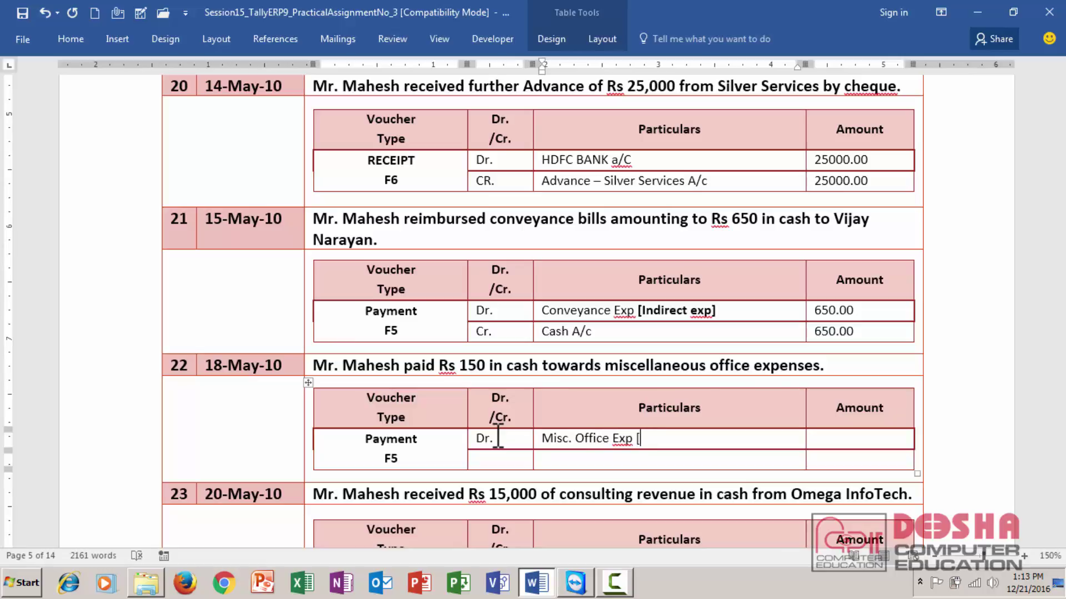
type("indirect exp]")
key("Tab")
type("150.00")
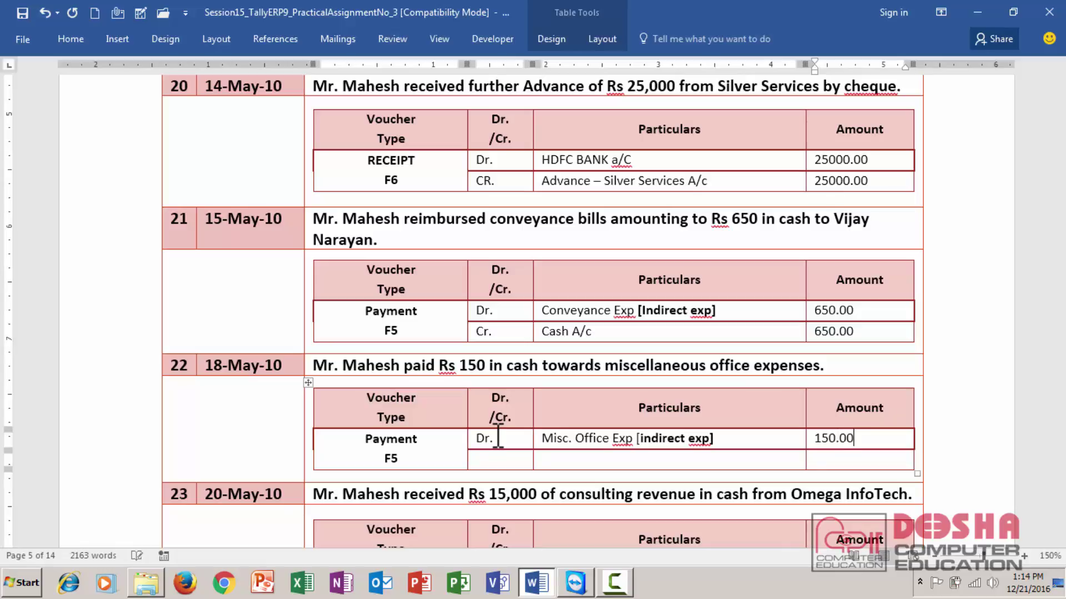
Fill in transaction 22's second row with "Cr,", Cash A/c and 150.00.
key("Tab")
type("Cr,")
key("Tab")
type("Cash A")
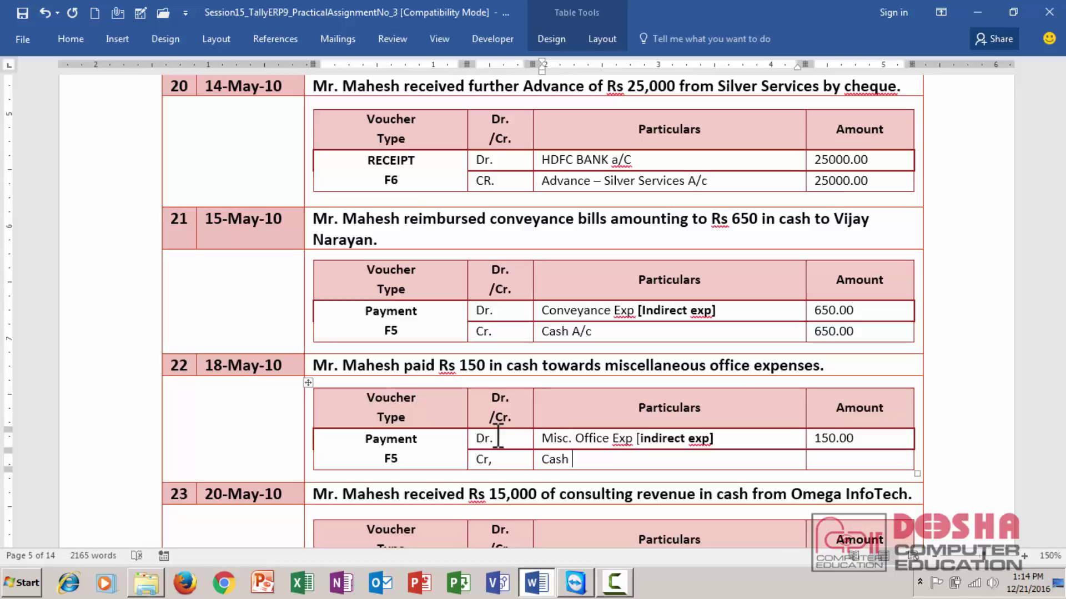
type("/c")
key("Tab")
type("150.00")
Enter RECEIPT F6 as the voucher type of transaction 23, on two lines.
left_click(371, 499)
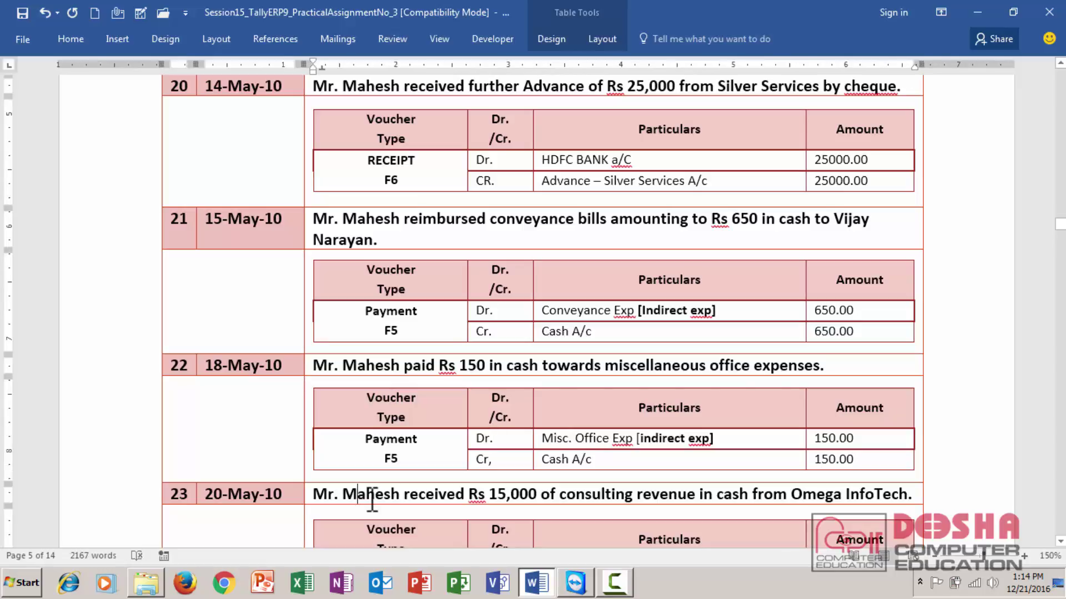
key("Down")
key("Down")
key("Down")
key("Down")
key("Down")
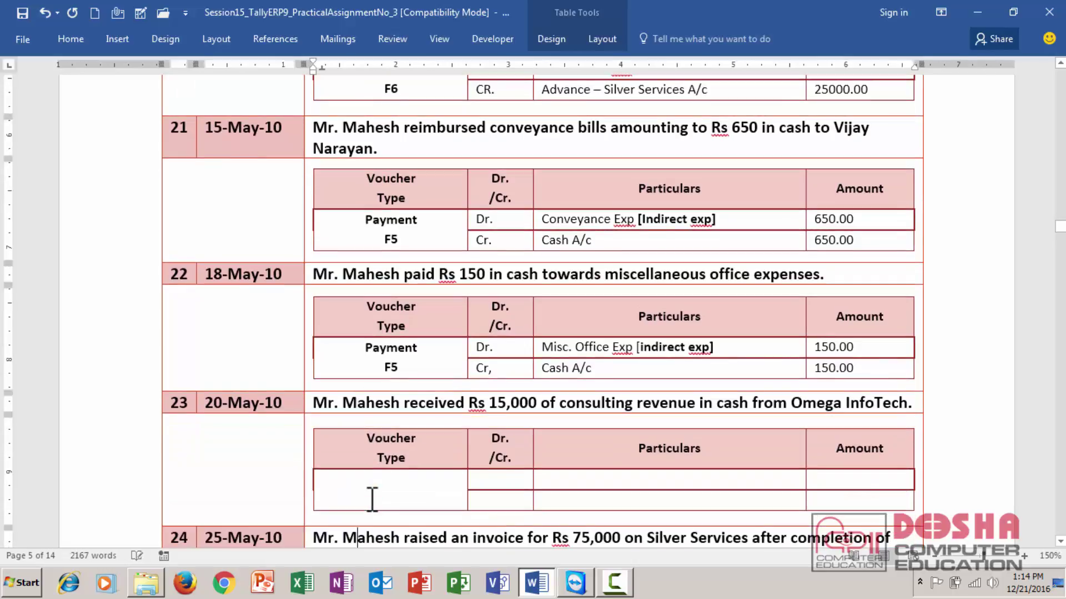
key("Down")
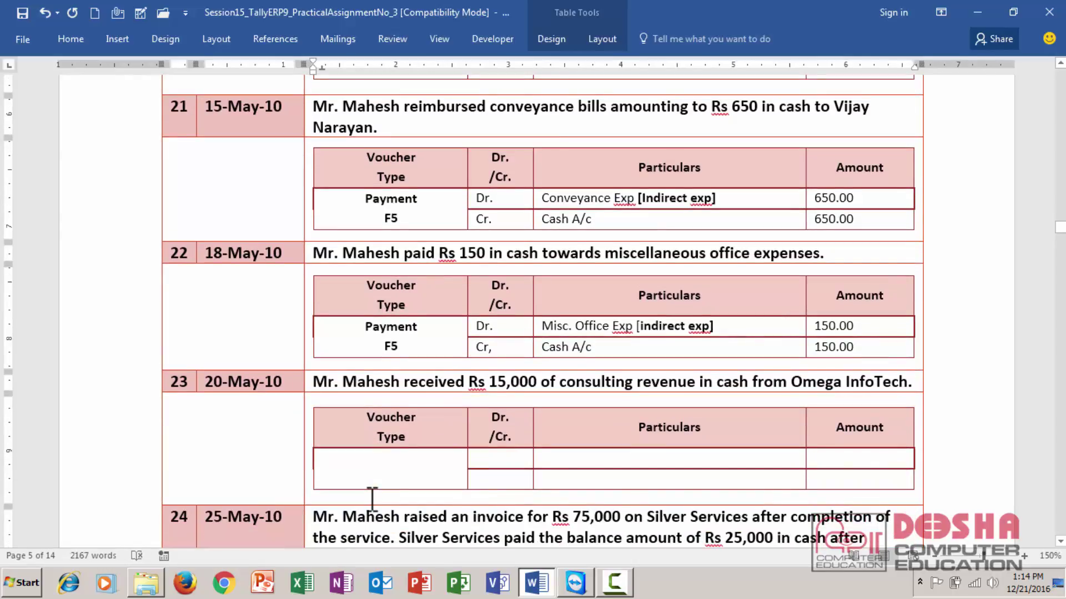
key("Up")
key("Up")
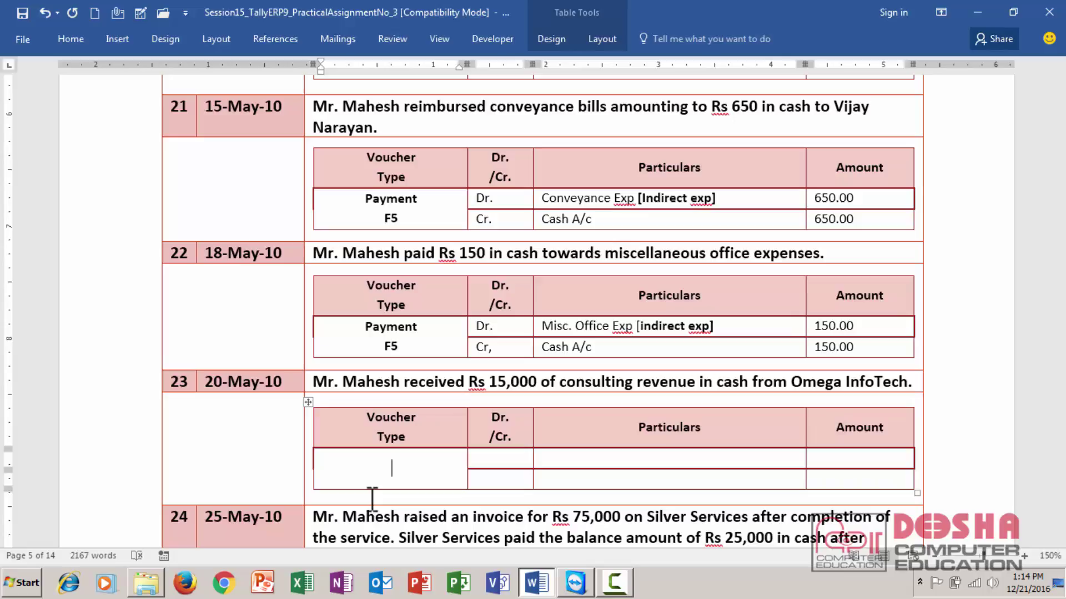
type("RECEIPT")
key("Return")
type("F6")
key("Tab")
Fill in transaction 23's first row with Dr., Cash A/c and 15000.00.
type("Dr.")
key("Tab")
type("Cash A/c")
key("Tab")
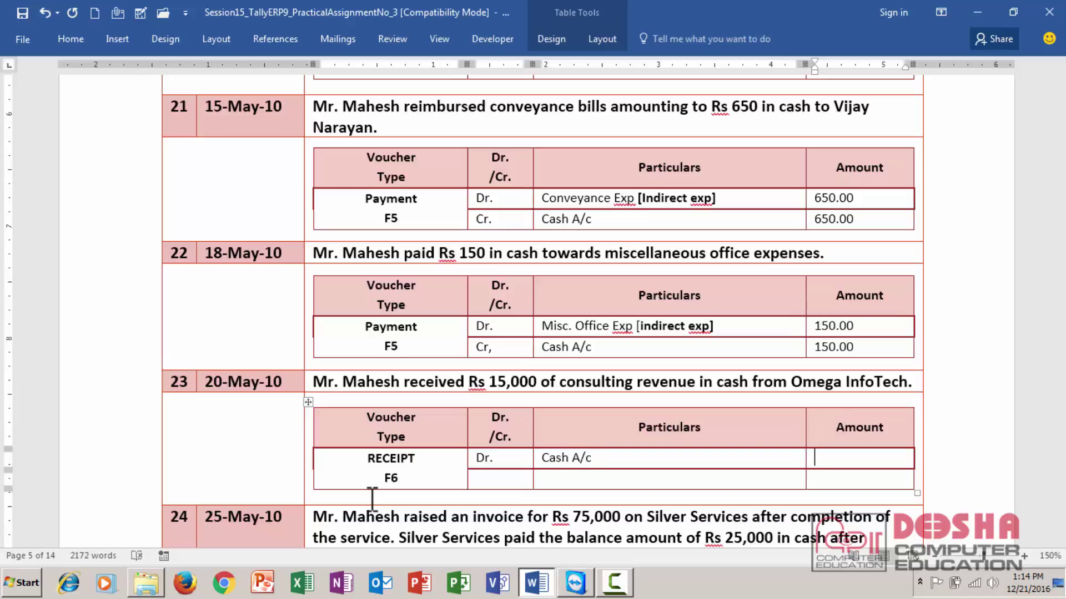
type("15000.00")
Fill in transaction 23's second row with Cr., Consultancy Charges A/c [INDIRECT INCOME] and 15000.00, with the group name in bold.
key("Down")
key("Left")
key("Left")
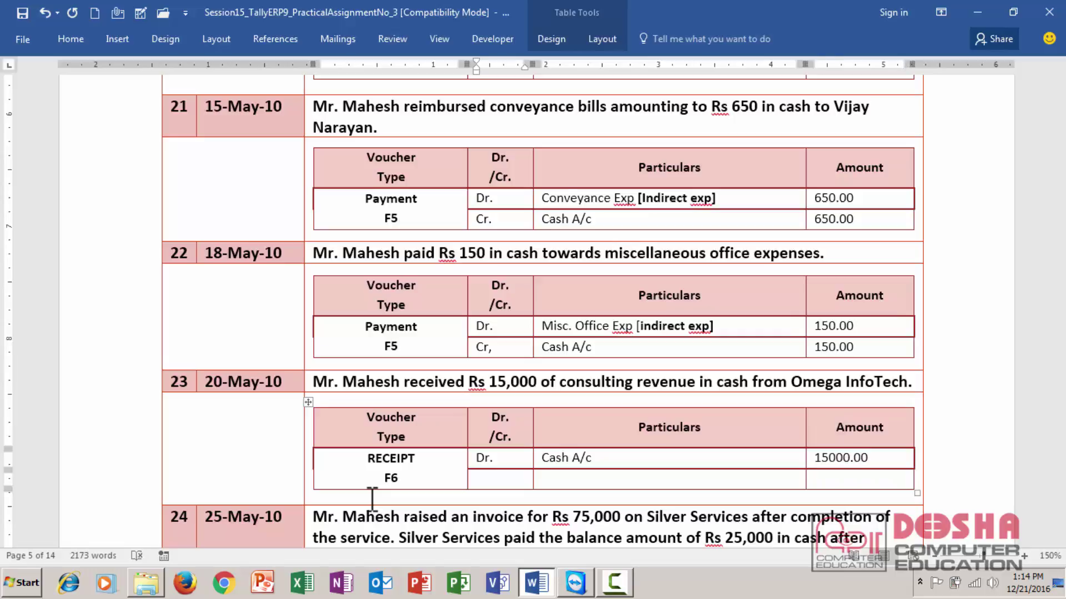
type("Cr.")
key("Tab")
type("Consul")
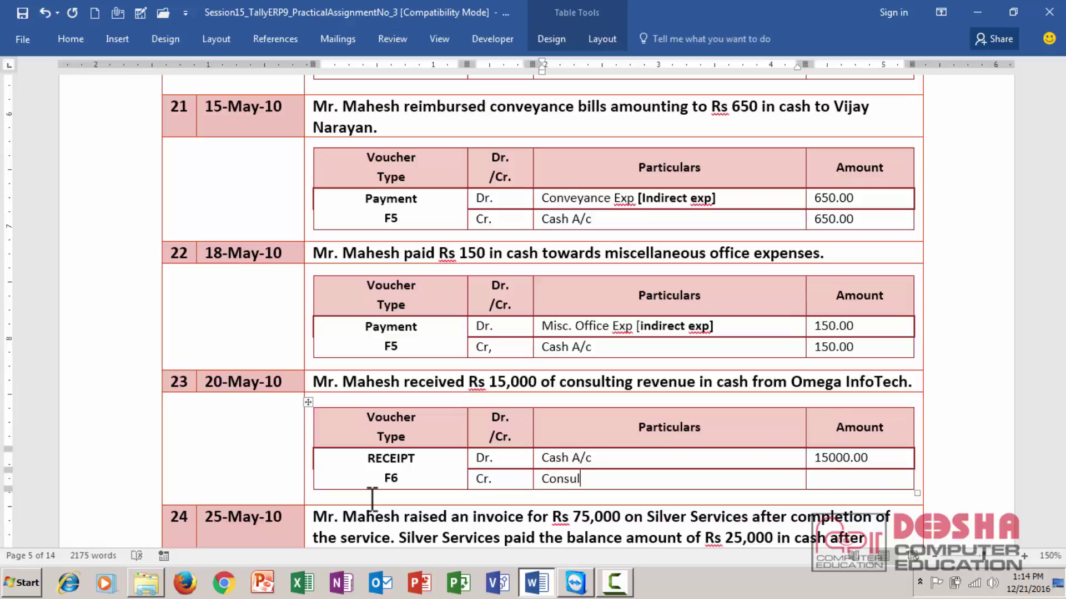
type("tancy Charge")
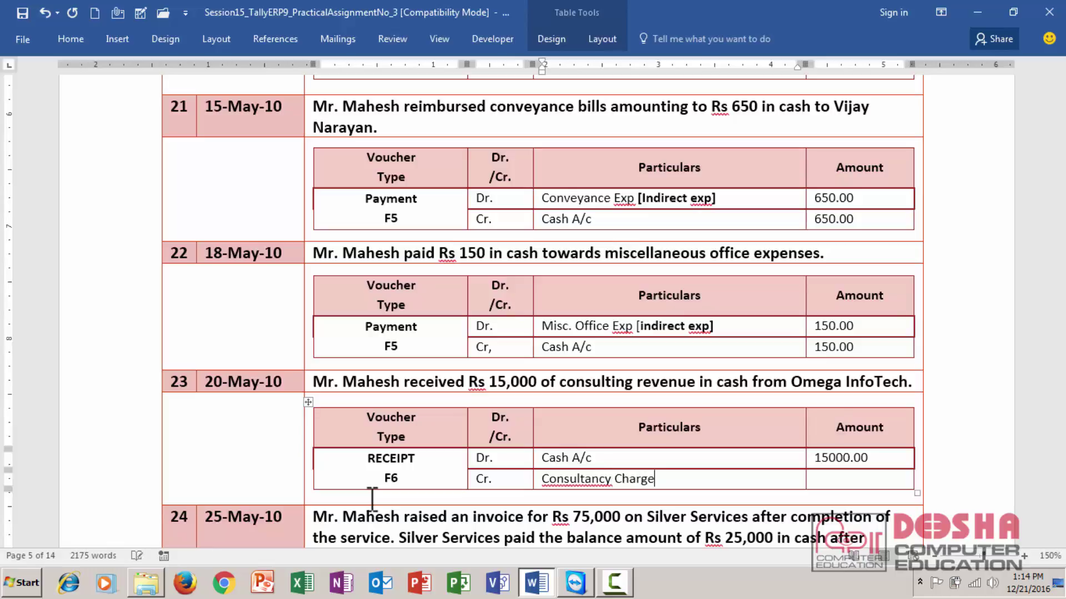
type("s A/c ")
type("[I")
type("N")
key("BackSpace")
type("INDIRE")
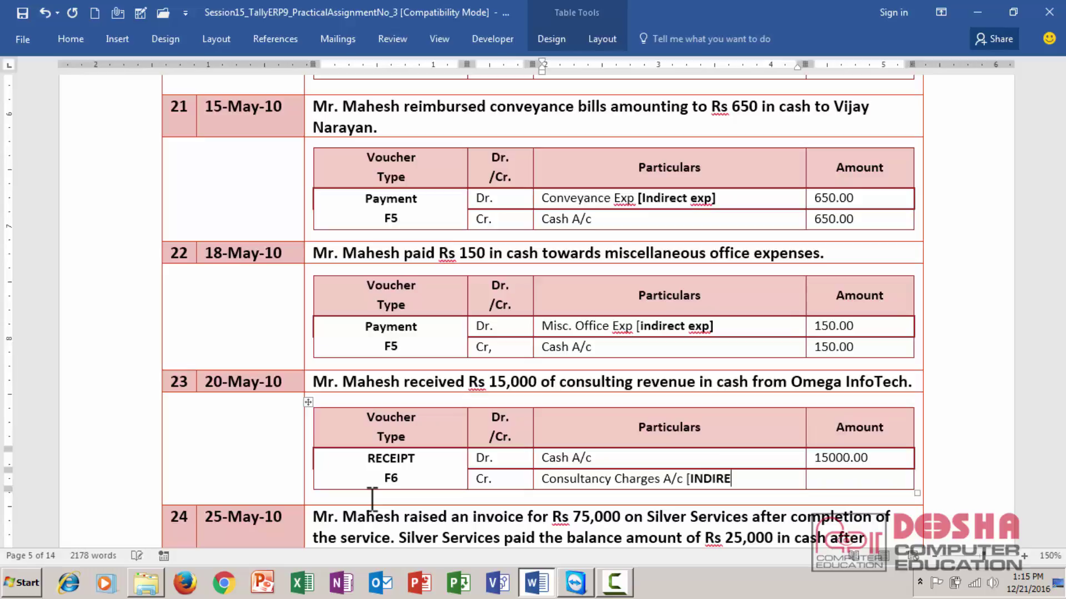
type("CT INCOME")
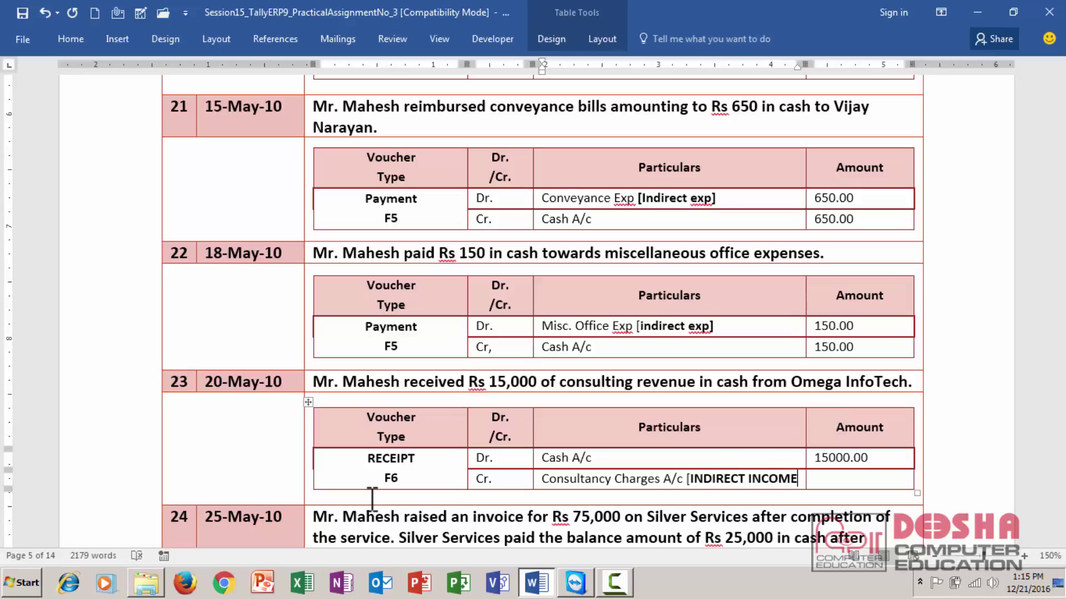
type("]")
key("Tab")
type("15000.00")
Hide the white space between the pages below transaction 24's description.
left_click(362, 535)
scroll(362, 536, "down", 5)
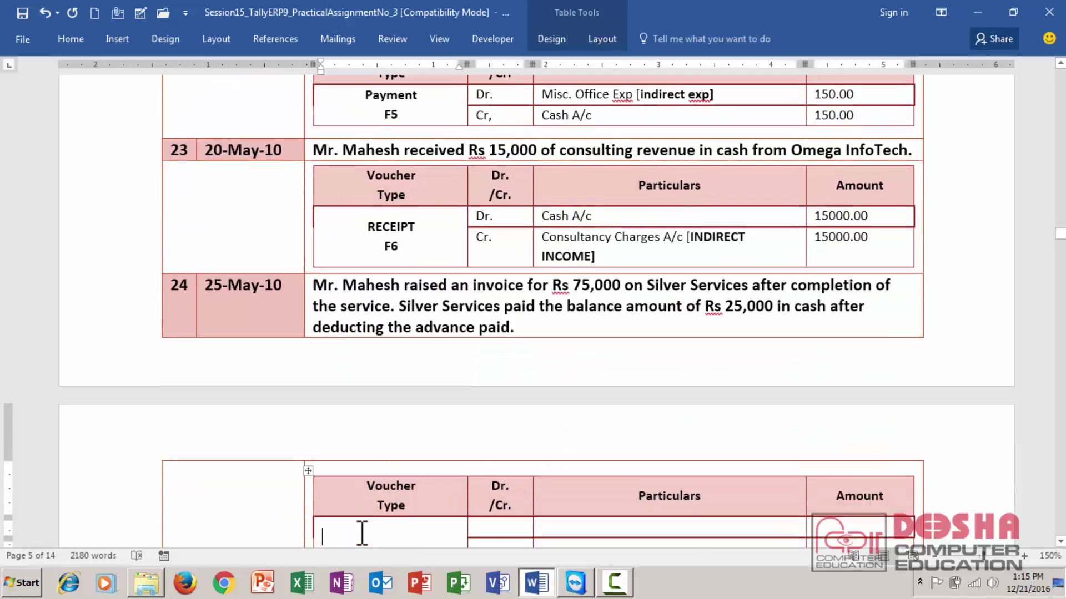
left_click(362, 534)
scroll(362, 534, "down", 2)
scroll(362, 534, "down", 1)
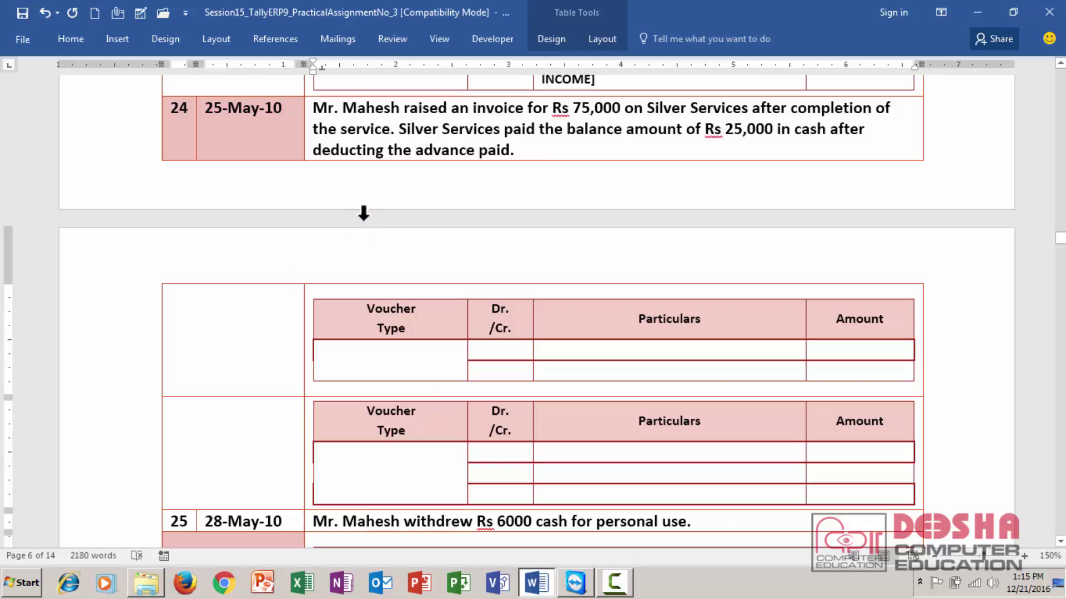
double_click(370, 211)
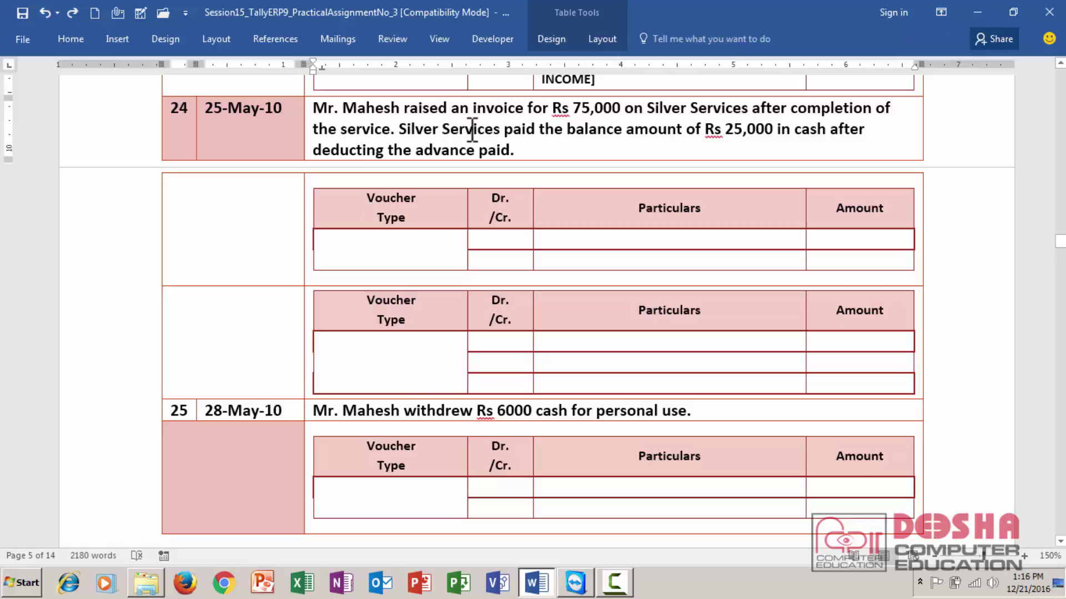
Enter Silver Services A/c [Sundry Debtors] as the debit account in transaction 24's first voucher table, with the group name in bold.
left_click(518, 241)
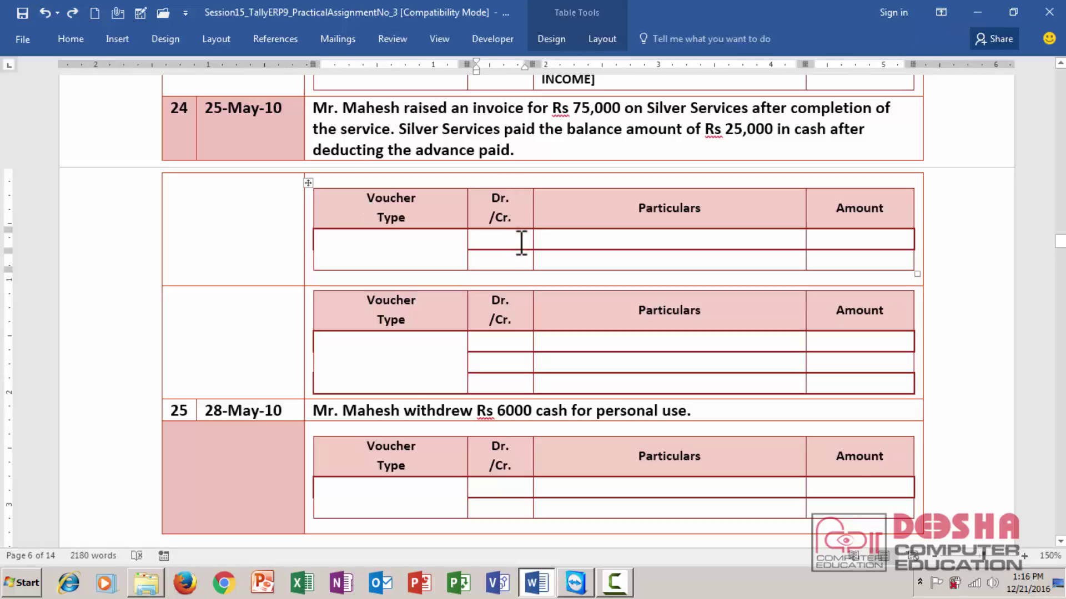
type("dR.")
key("Tab")
type("s")
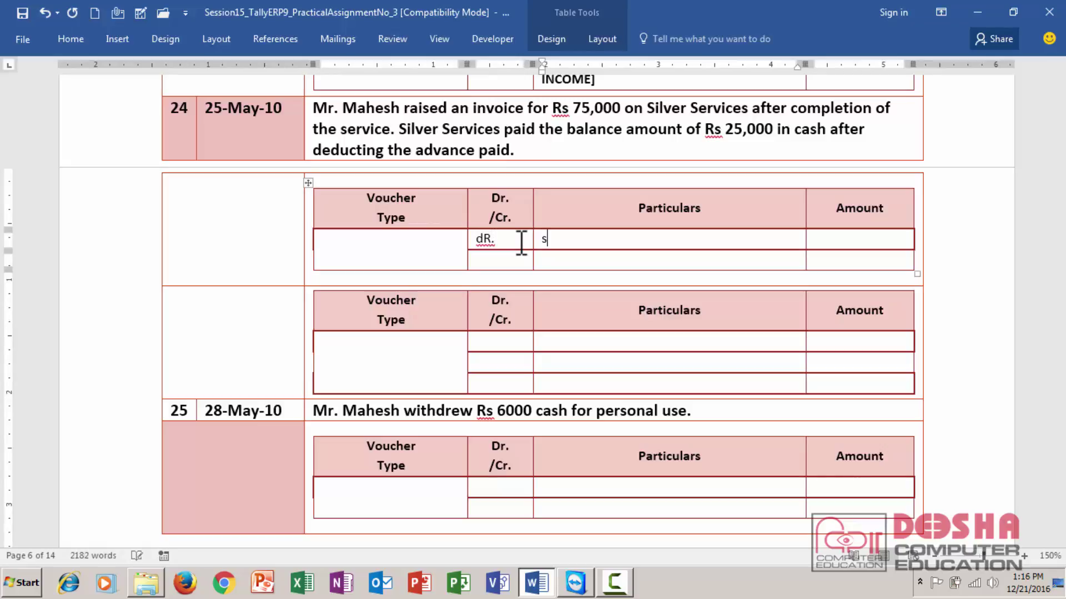
type("Silver Services A/c [")
key("ctrl+b")
type("Sundr")
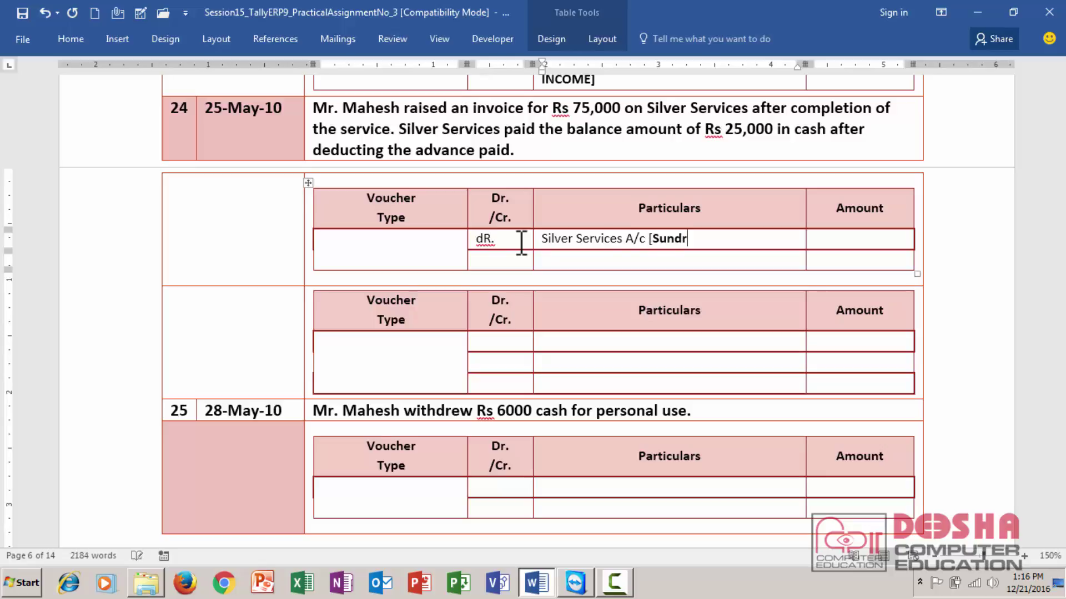
type("y Debtors[")
key("BackSpace")
type("]")
Set the Silver Services row's amount to 75000.00 and correct the capitalization of its debit marker to Dr.
key("Tab")
type("7850")
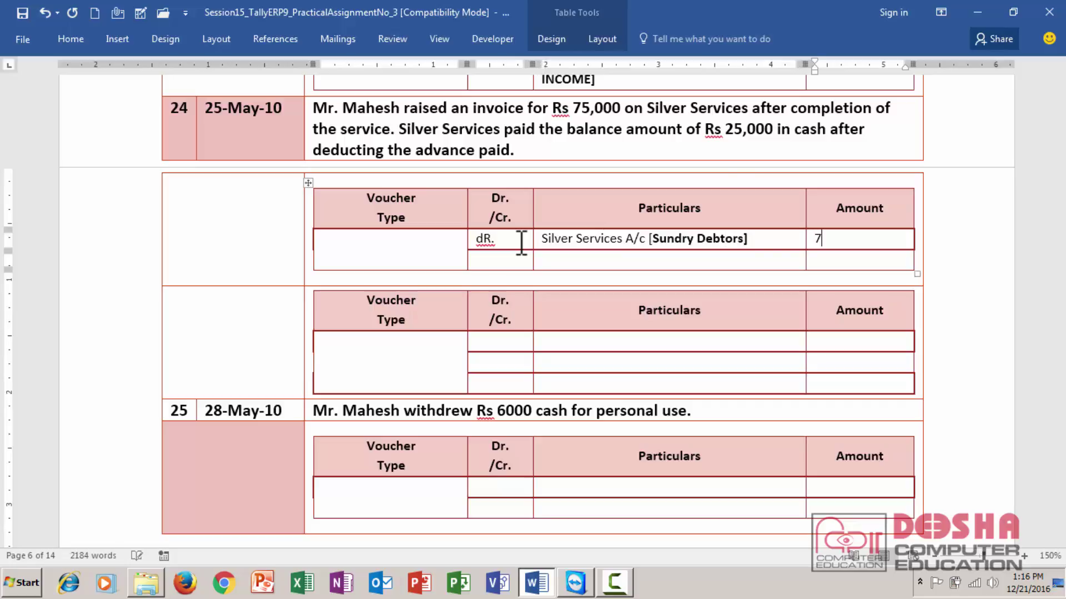
key("BackSpace")
key("BackSpace")
key("BackSpace")
key("BackSpace")
type("75000.00")
right_click(491, 238)
key("Escape")
key("BackSpace")
key("BackSpace")
key("BackSpace")
type("Dr.")
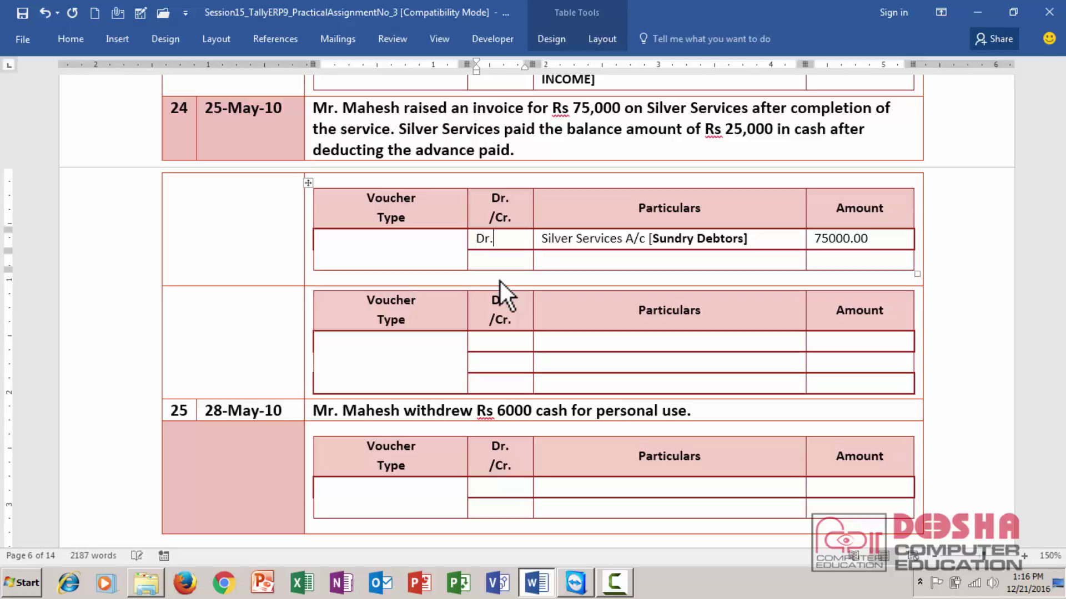
Fill in the second row of transaction 24's first voucher table with Cr., Consultancy Charges A/c. and 75000.00.
key("Down")
type("Cr.")
key("Tab")
type("Consultancy Ca")
key("BackSpace")
type("harges A/c.")
key("Tab")
type("785")
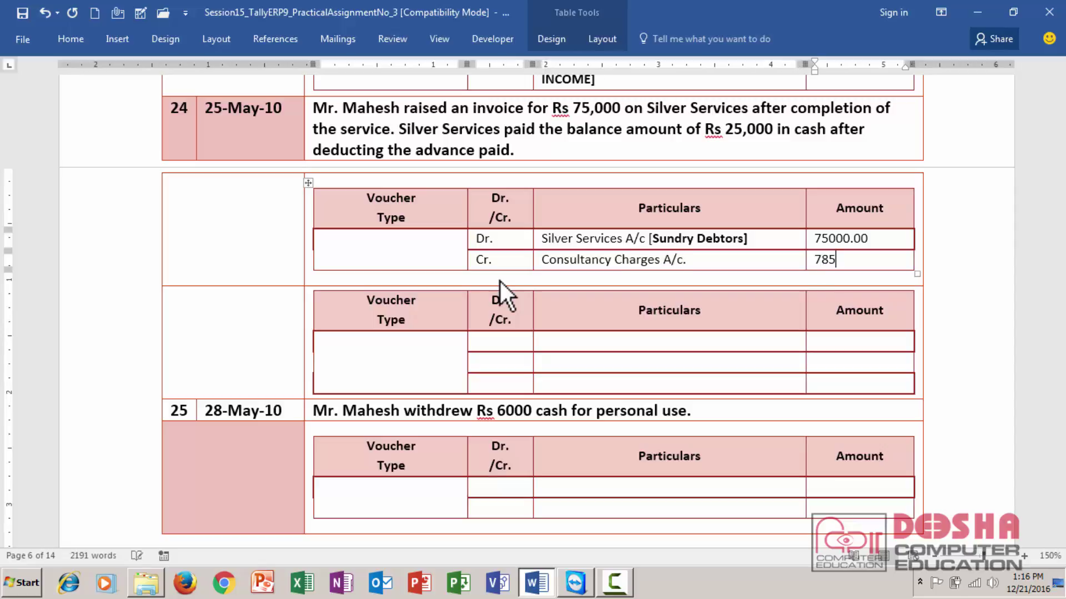
key("BackSpace")
key("BackSpace")
type("50000.00")
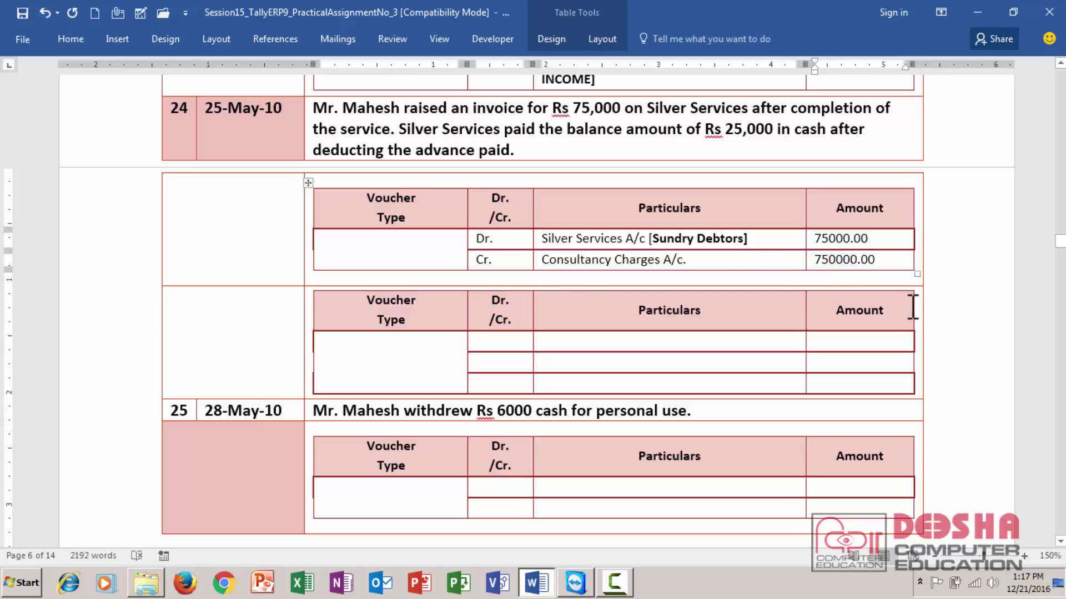
key("Left")
key("Left")
key("Left")
key("Left")
key("BackSpace")
Enter Journal F7 on two lines as the voucher type of transaction 24's first table and save the document.
left_click(389, 258)
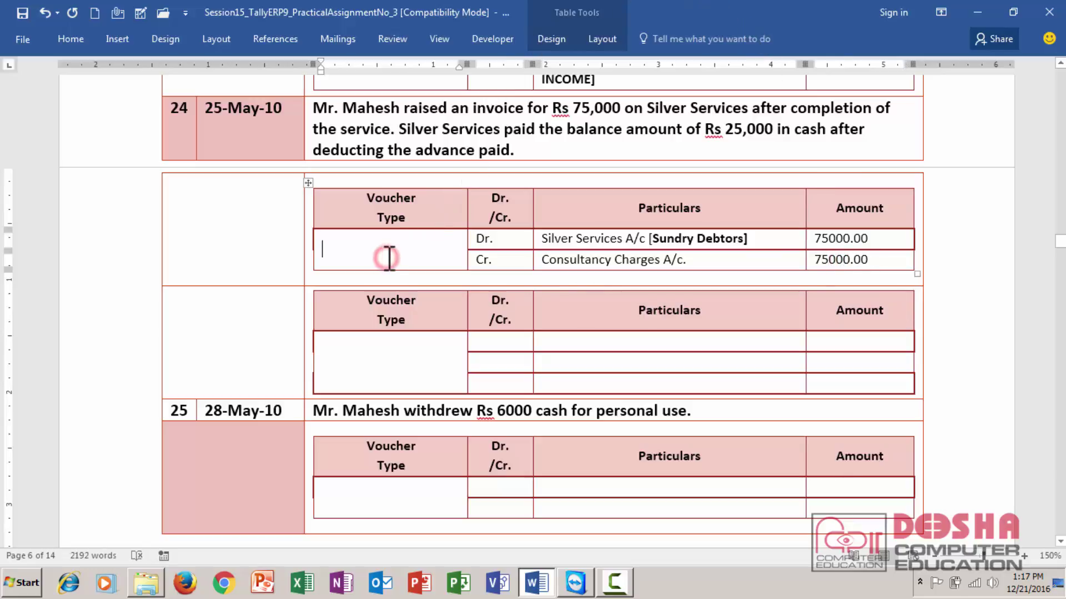
type("Ja")
key("BackSpace")
type("ournal F7")
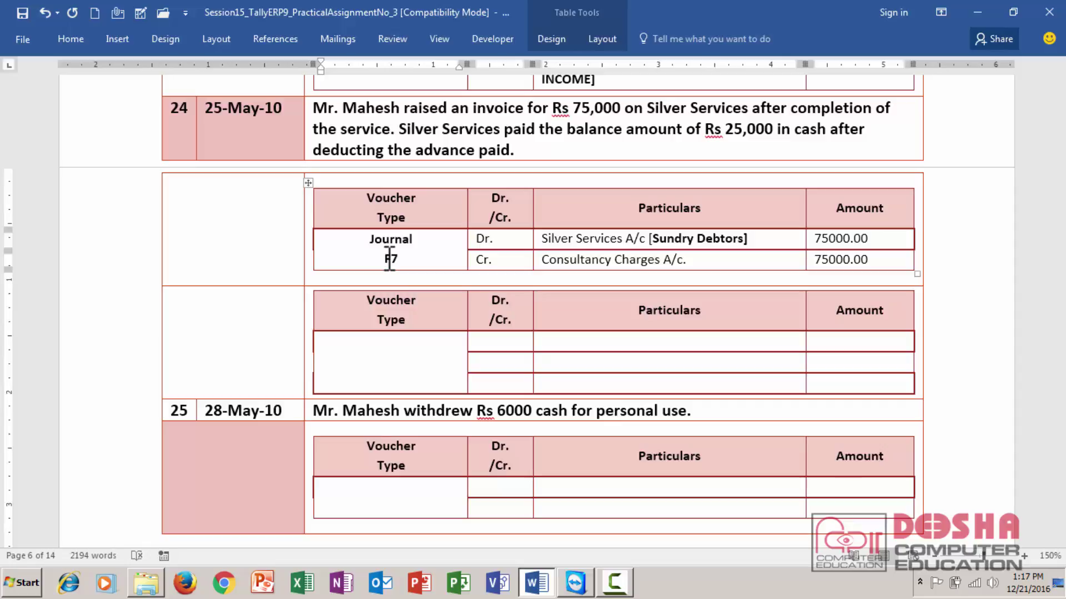
key("ctrl+s")
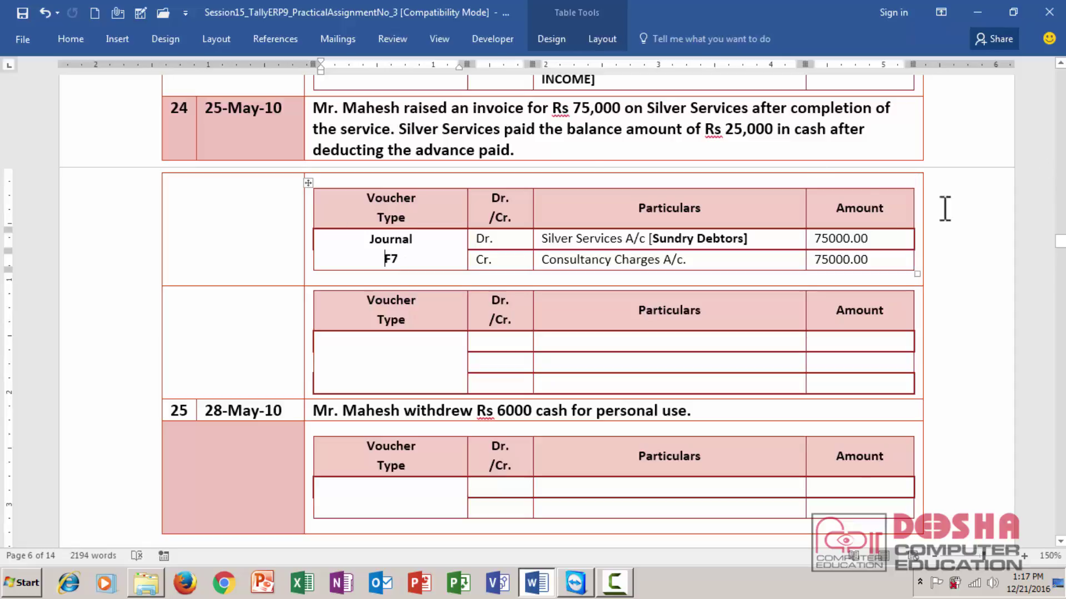
Copy the account name Advance – Silver Services A/c from the receipt voucher above transaction 21.
left_click(551, 154)
key("Up")
key("Up")
key("Up")
key("Up")
key("Up")
key("Up")
key("Up")
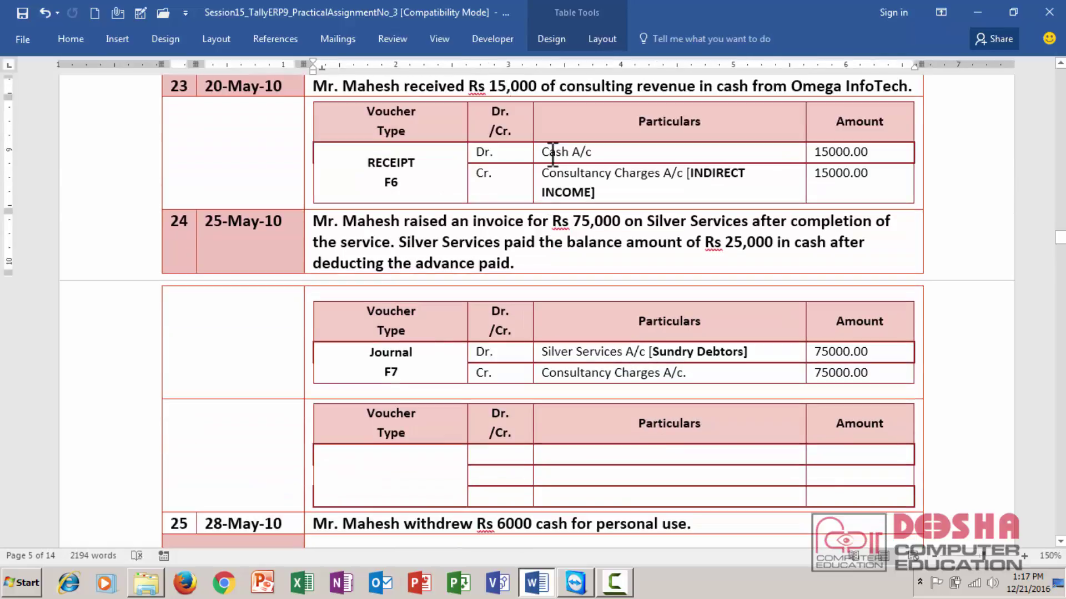
key("Up")
key("Up")
key("Up")
key("Up")
key("Up")
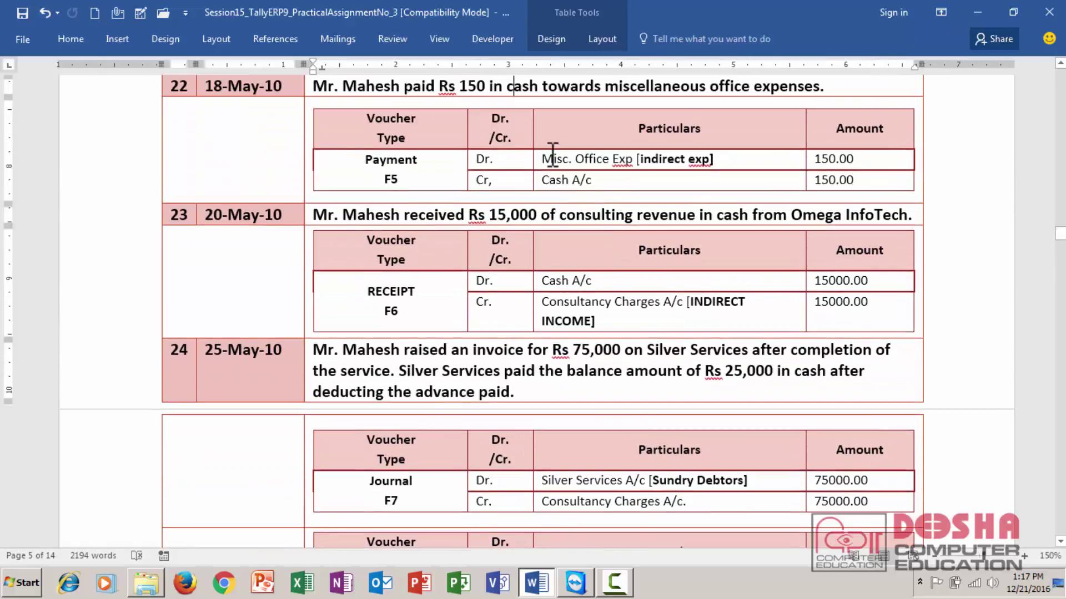
key("Up")
key("Up")
key("Up")
key("Up")
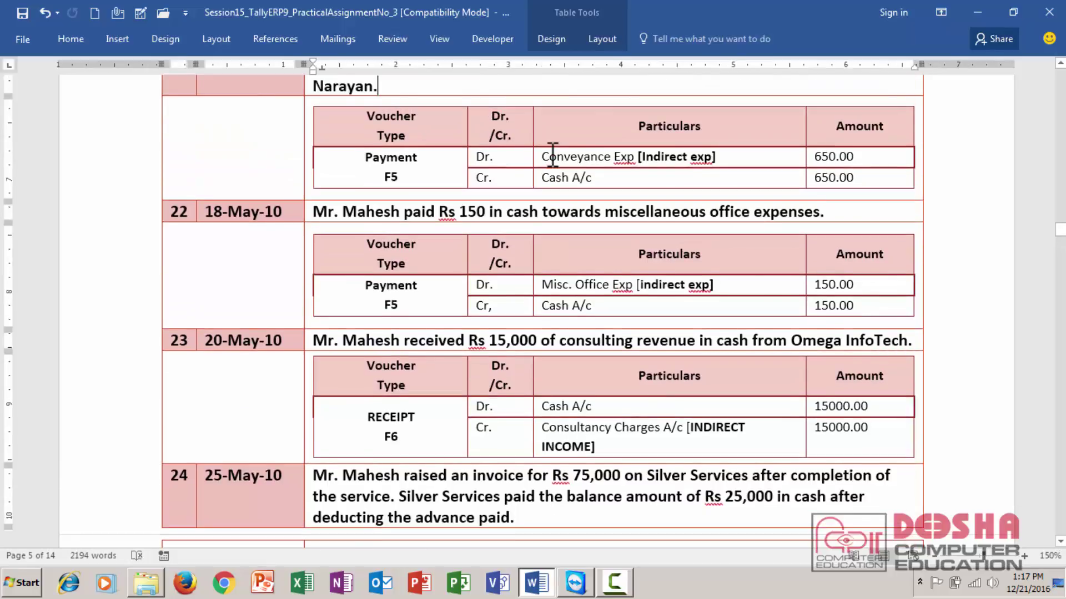
key("Up")
key("Up")
key("Up")
key("Up")
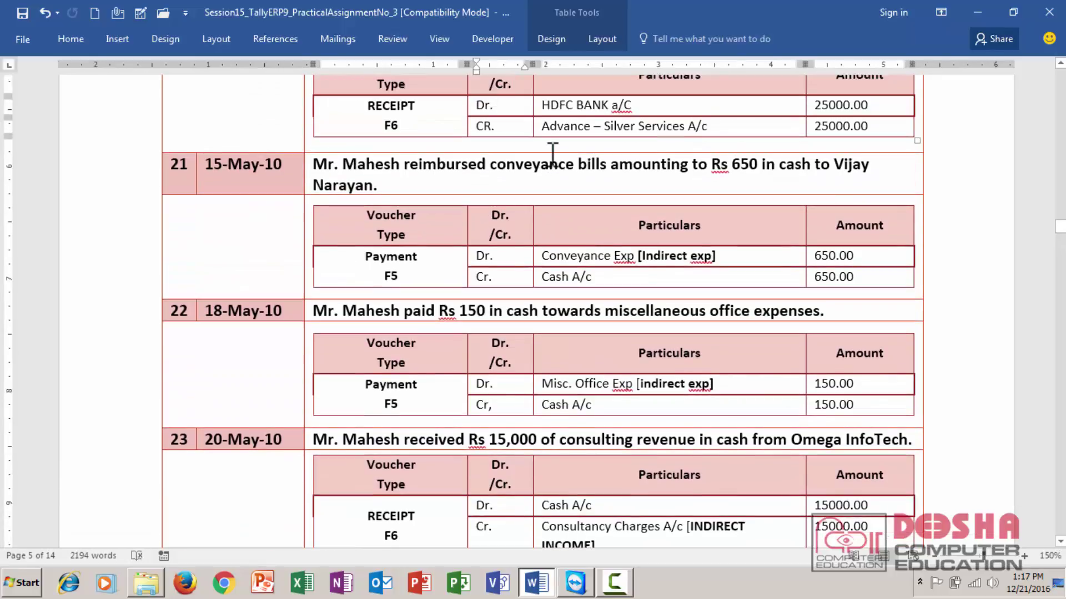
left_click_drag(721, 125, 639, 125)
left_click_drag(646, 126, 568, 125)
key("ctrl+c")
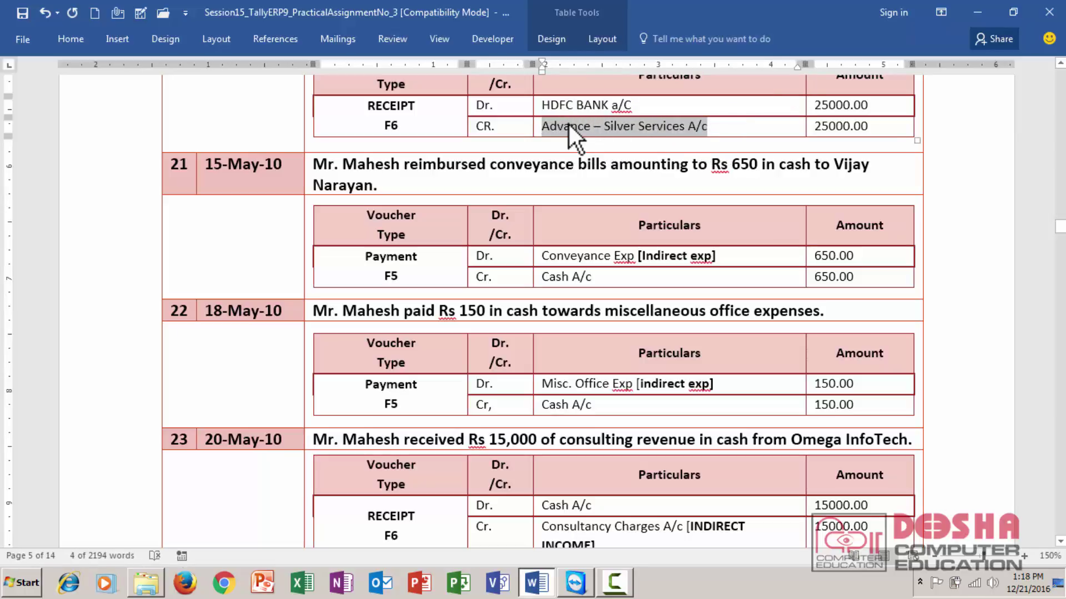
Fill in the first row of transaction 24's second voucher table with Dr., the copied Advance – Silver Services A/c and 50000.00.
key("Down")
key("Return")
key("BackSpace")
key("Down")
key("Down")
key("Down")
key("Down")
key("Down")
key("Down")
key("Down")
key("Down")
key("Down")
key("Down")
key("Down")
key("Down")
scroll(568, 125, "down", 5)
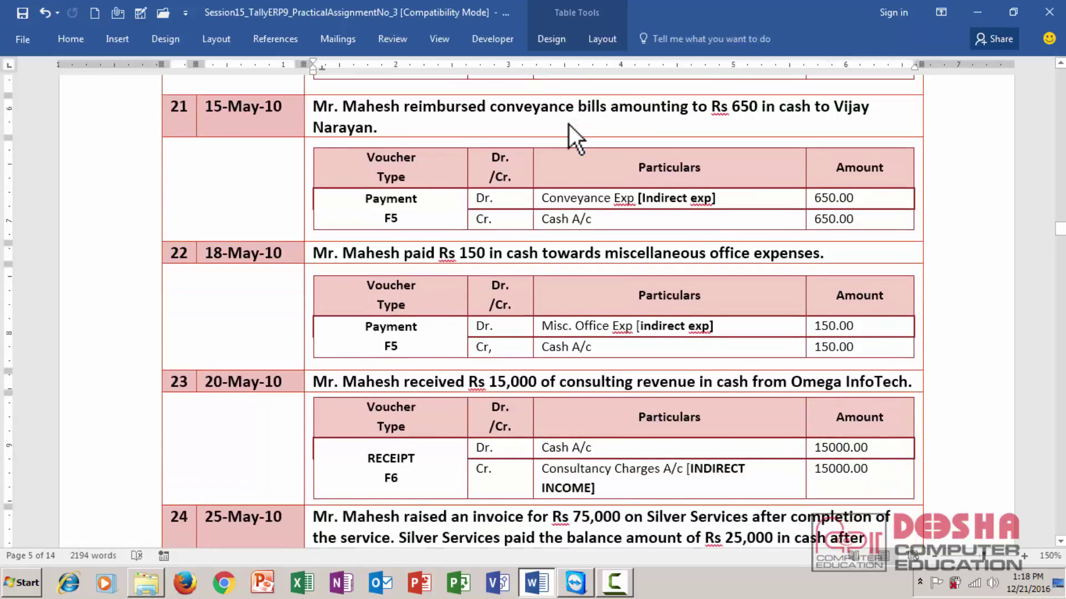
key("Down")
key("Down")
key("Left")
type("Dr.")
key("Tab")
key("ctrl+v")
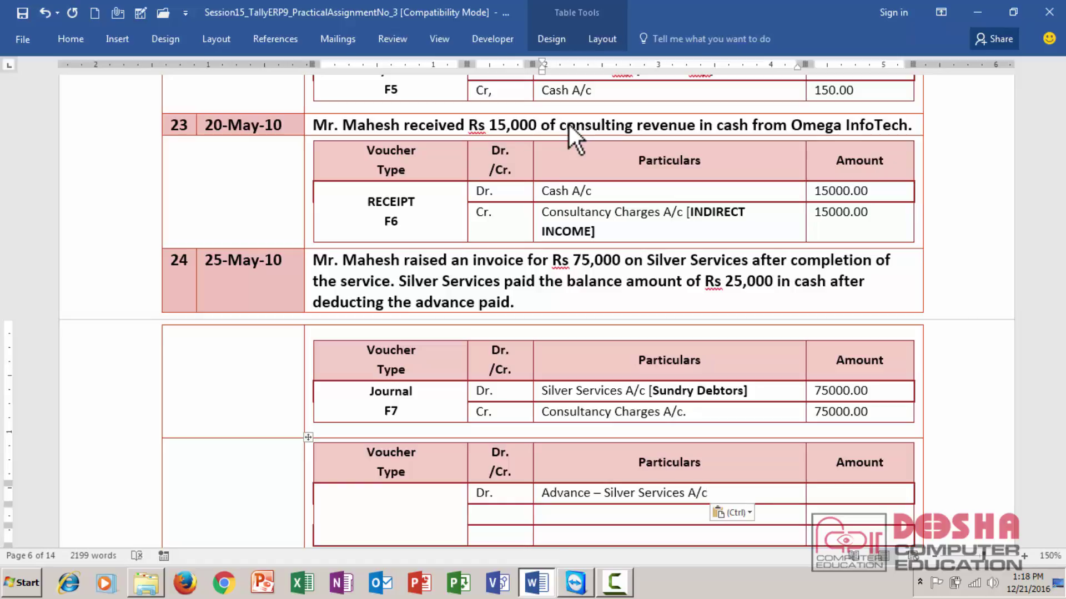
key("Tab")
type("50")
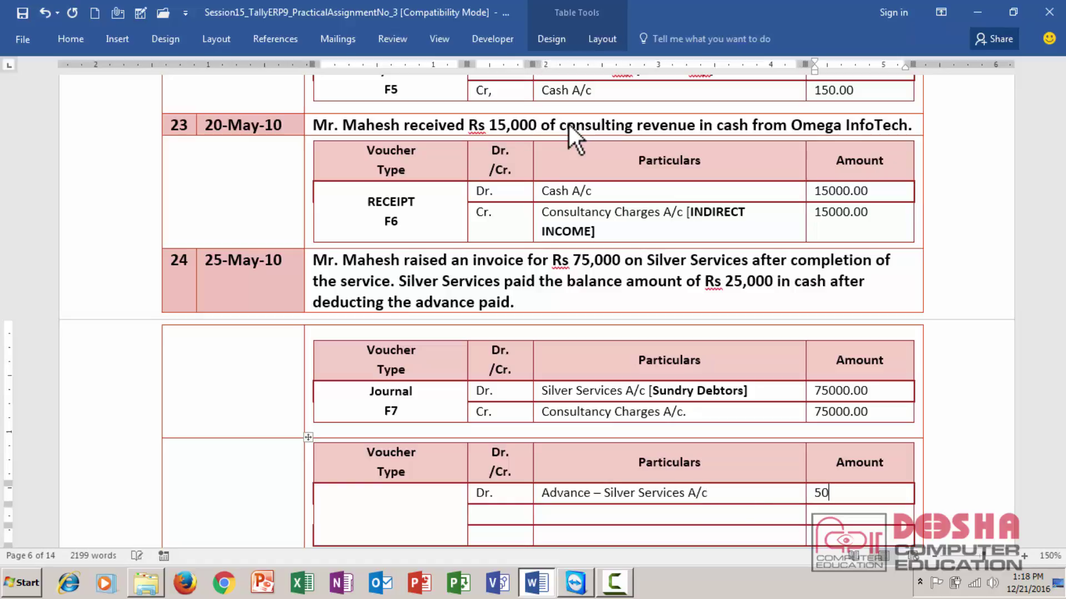
type("000.00")
Fill in the second row of transaction 24's second voucher table with Dr., Cash A/c and 25000.00.
key("Down")
key("Left")
key("Left")
type("Dr.")
key("Tab")
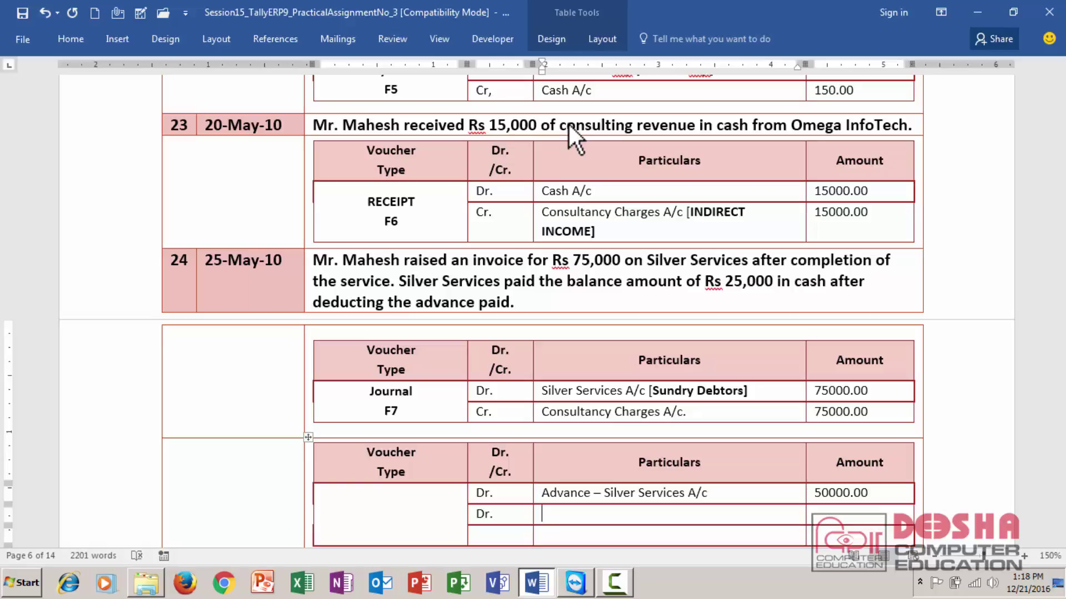
type("Cash A/c")
key("Tab")
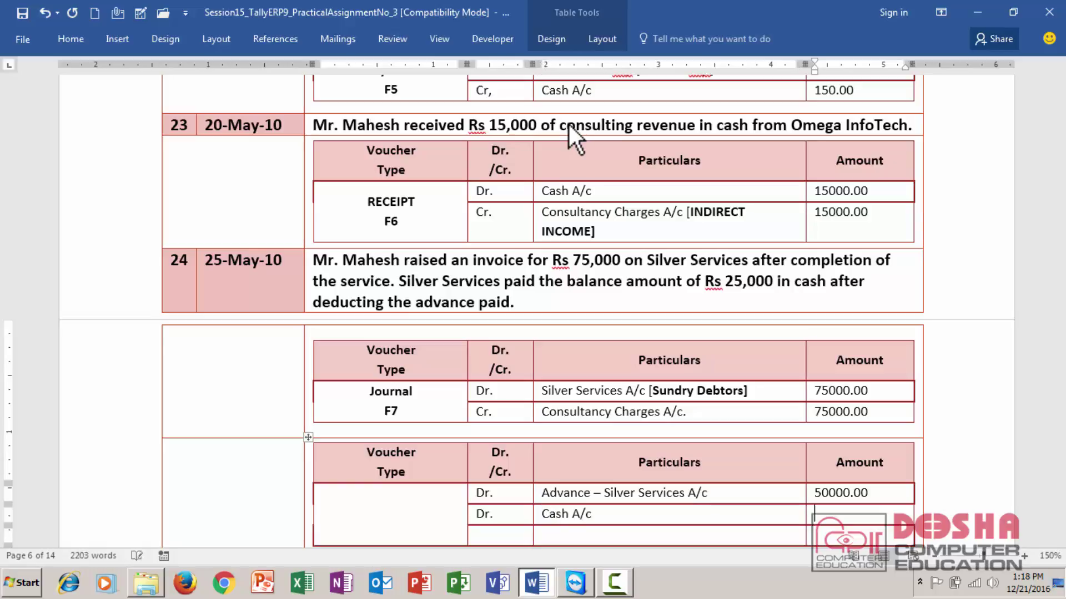
type("25000.00")
Enter Cr. in the third row of transaction 24's second table and copy Silver Services A/c into it from the journal voucher.
key("Tab")
key("Tab")
key("shift+Tab")
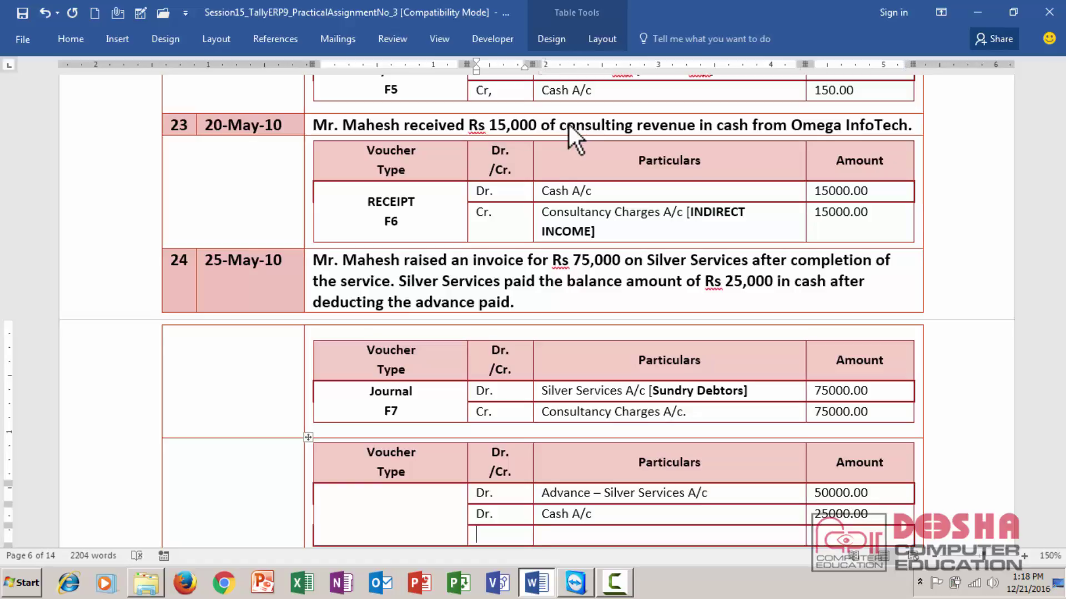
type("Cr.")
key("Tab")
type("Silv")
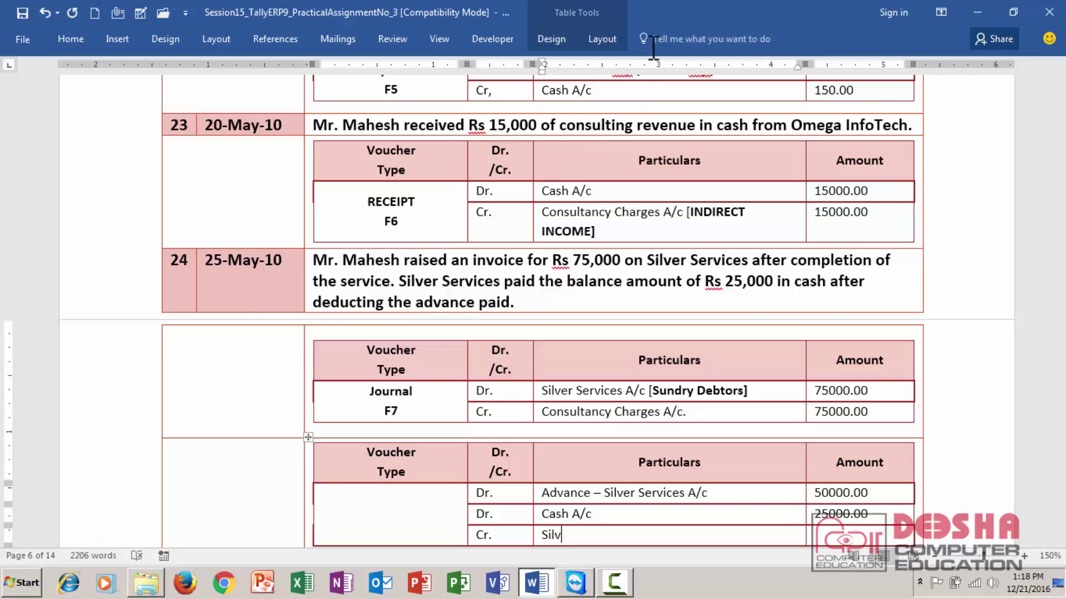
left_click_drag(647, 390, 547, 394)
key("ctrl+c")
left_click_drag(576, 534, 547, 537)
key("ctrl+v")
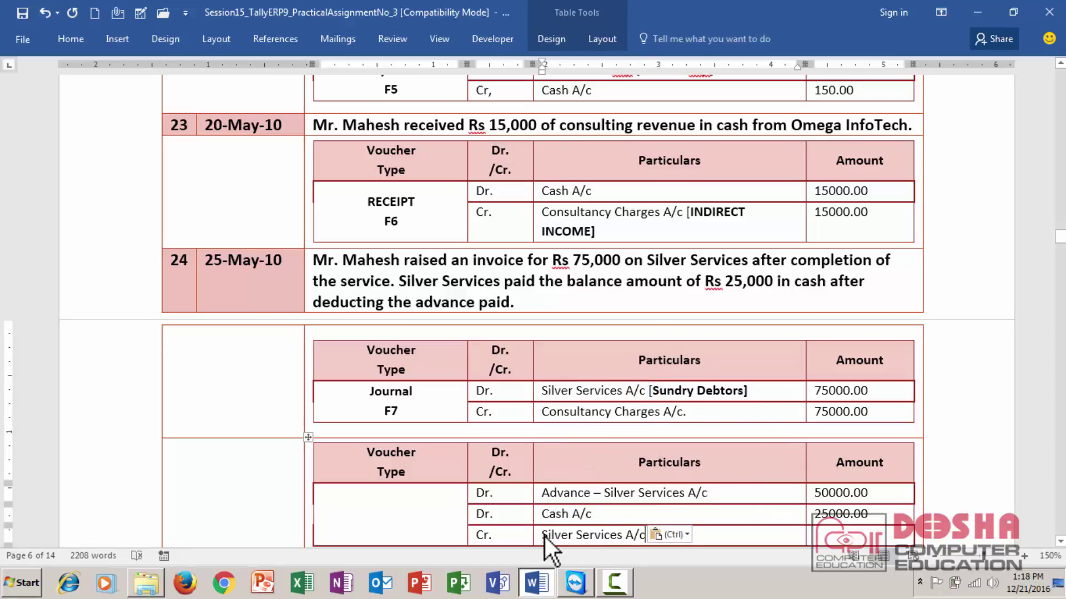
Enter RECEIPT F6 as the voucher type of transaction 24's second table, centred on two lines.
left_click(408, 525)
type("RECEIPT")
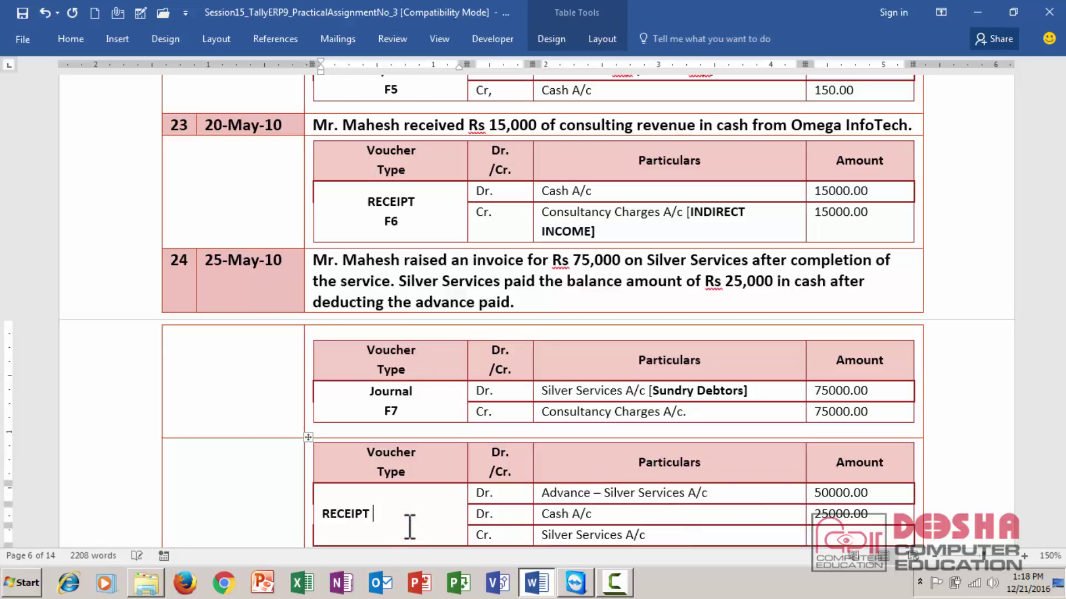
key("Return")
type("F6")
key("ctrl+e")
key("Up")
key("ctrl+e")
key("ctrl+e")
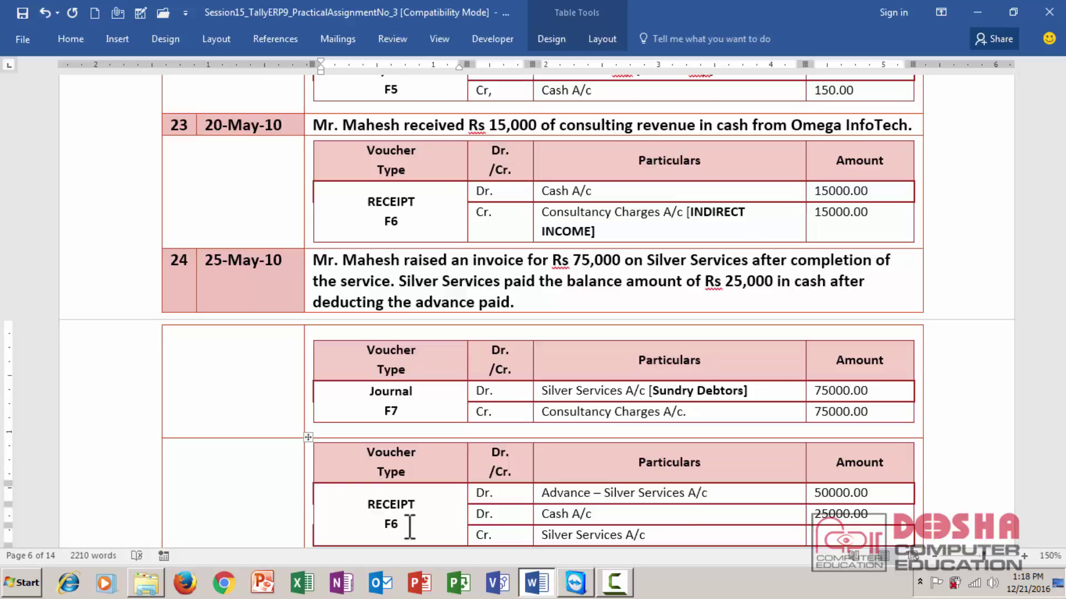
Enter PAYMENT F5 as the voucher type of transaction 25, centred on two lines.
key("Down")
key("Down")
key("Down")
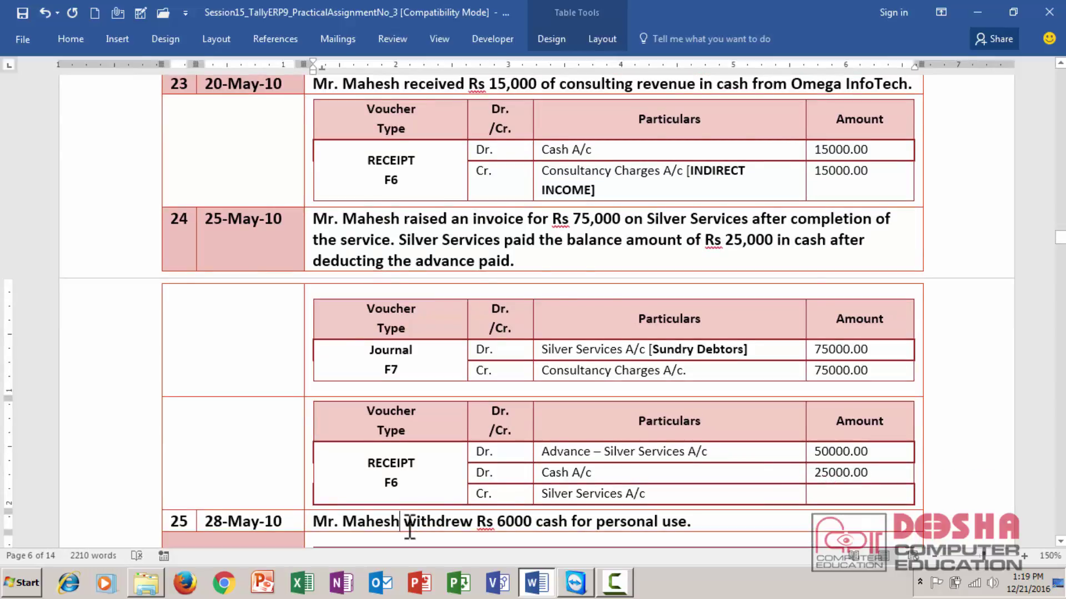
scroll(410, 530, "down", 3)
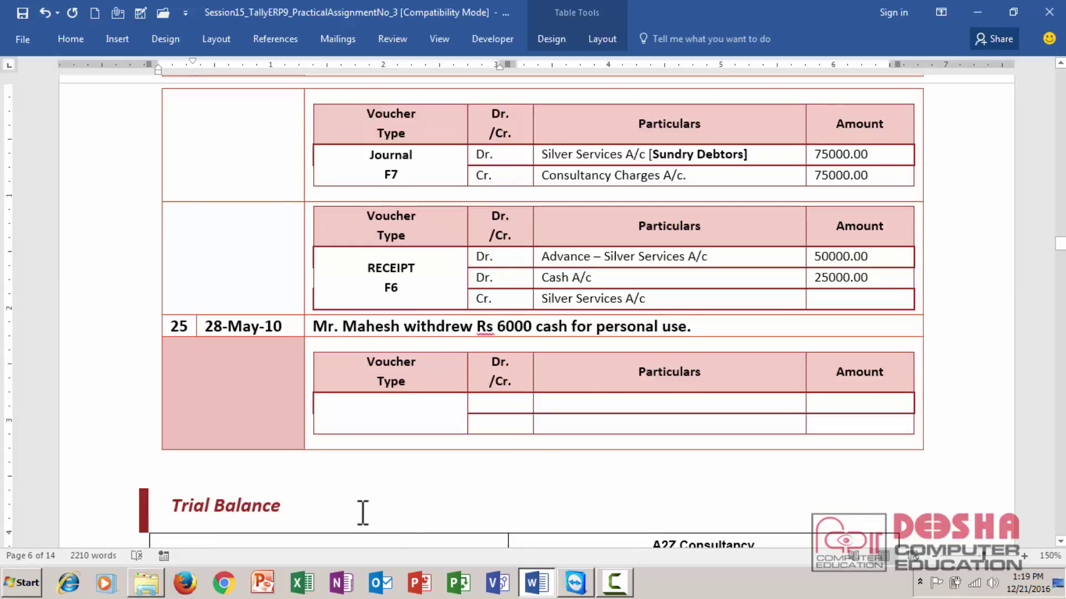
left_click(388, 415)
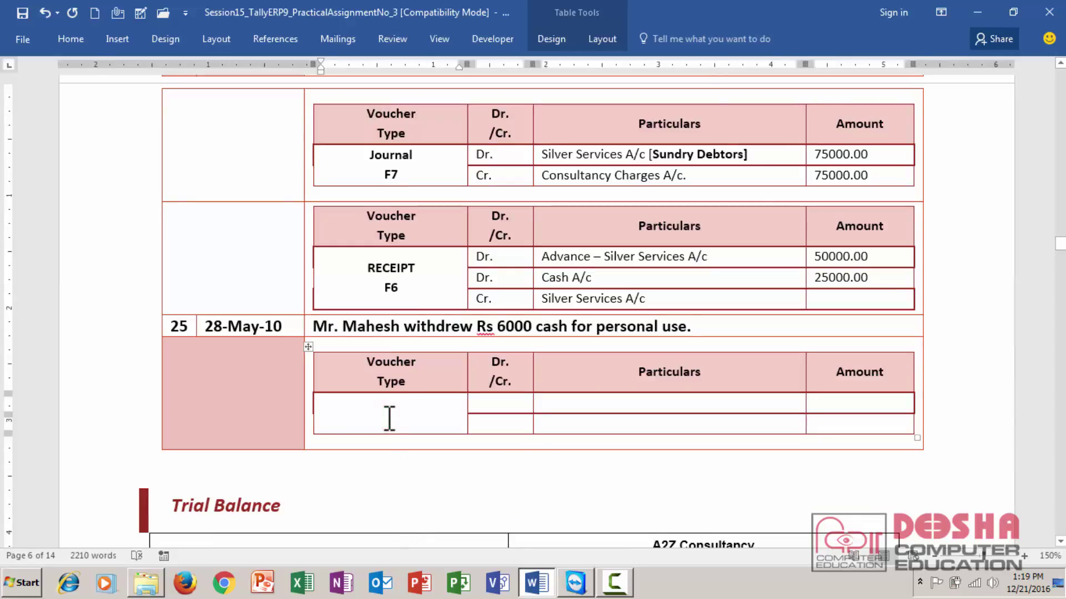
type("PAY")
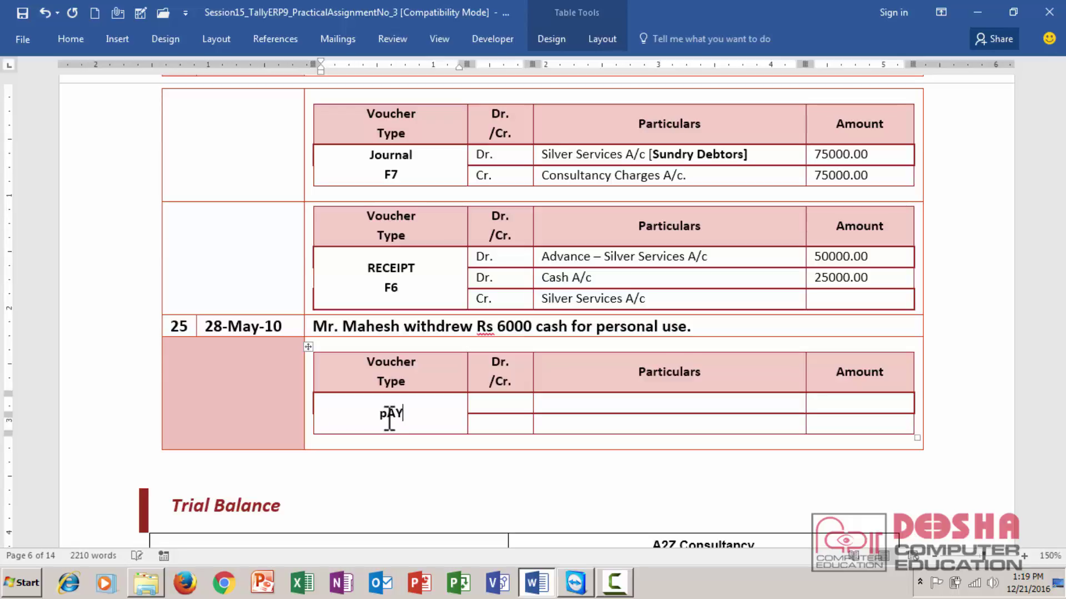
key("BackSpace")
key("BackSpace")
key("BackSpace")
key("ctrl+l")
type("PAYMENT F5")
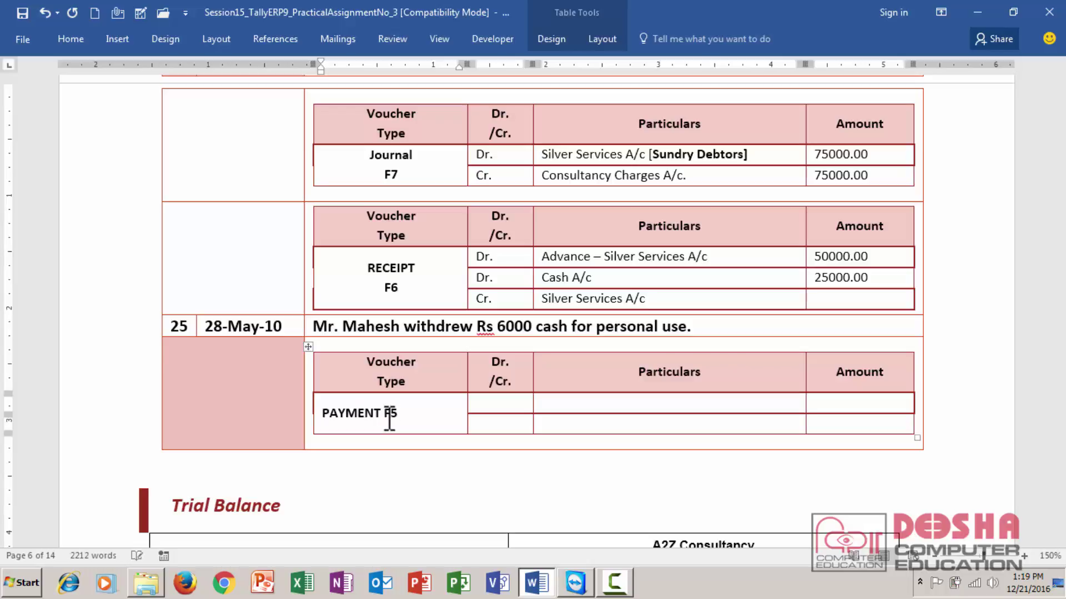
key("ctrl+e")
key("Left")
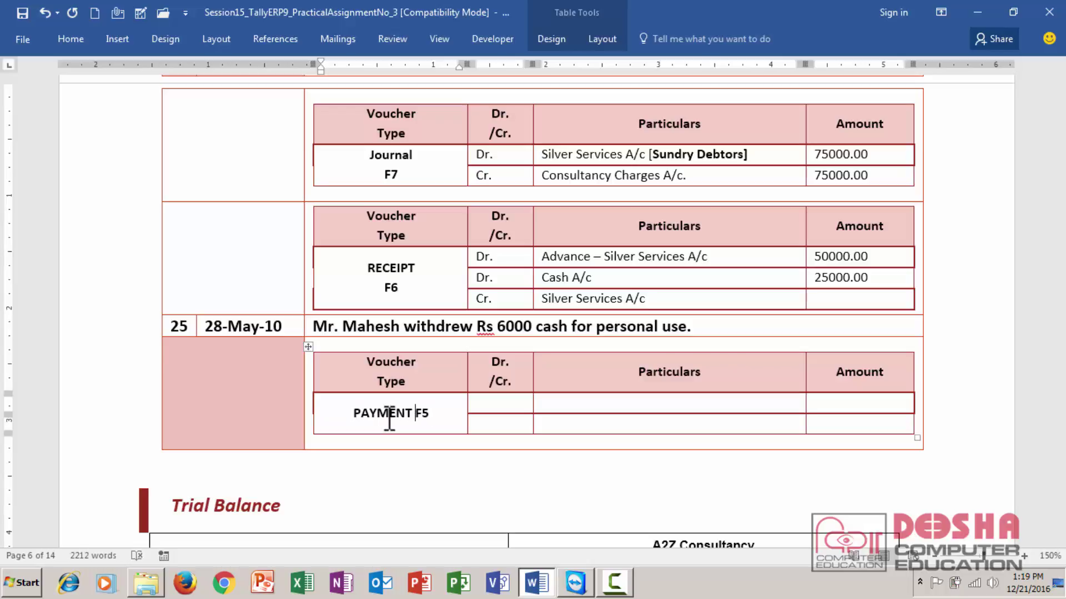
key("Return")
Fill in transaction 25's first row with DR., the owner's DRAWING A/C and 6000.00.
key("Tab")
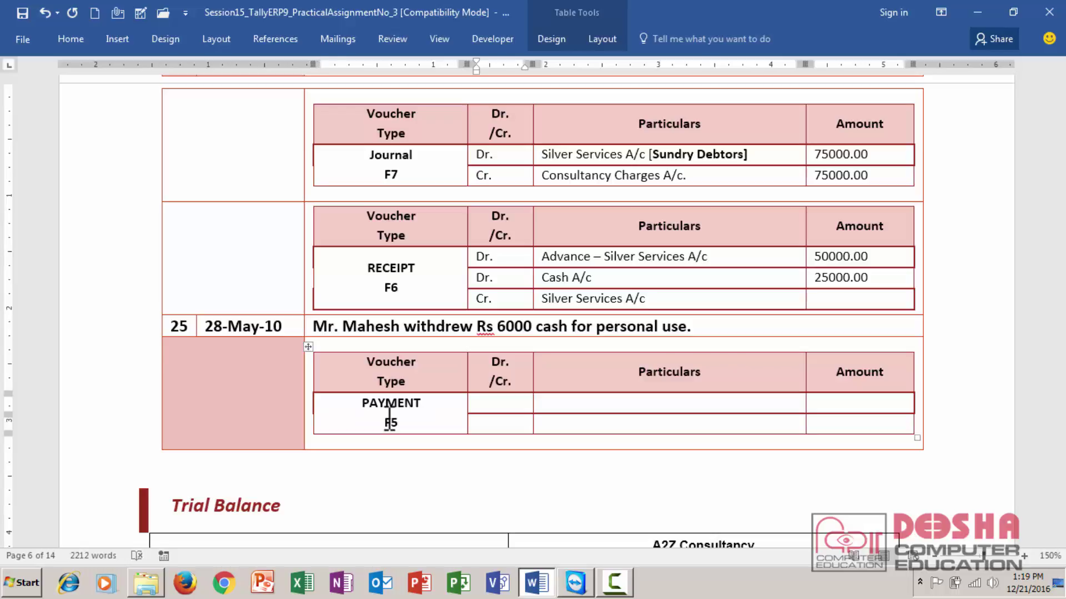
type("DR.")
key("Tab")
type("MAHESH'S DRAWING A/C")
key("Tab")
type("6000.00")
Fill in transaction 25's second row with CR., CASH A/C and 6000.00, and save the document.
key("Down")
key("Left")
key("Left")
type("CR.")
key("Tab")
type("CASH A/C")
key("Tab")
type("6000.00")
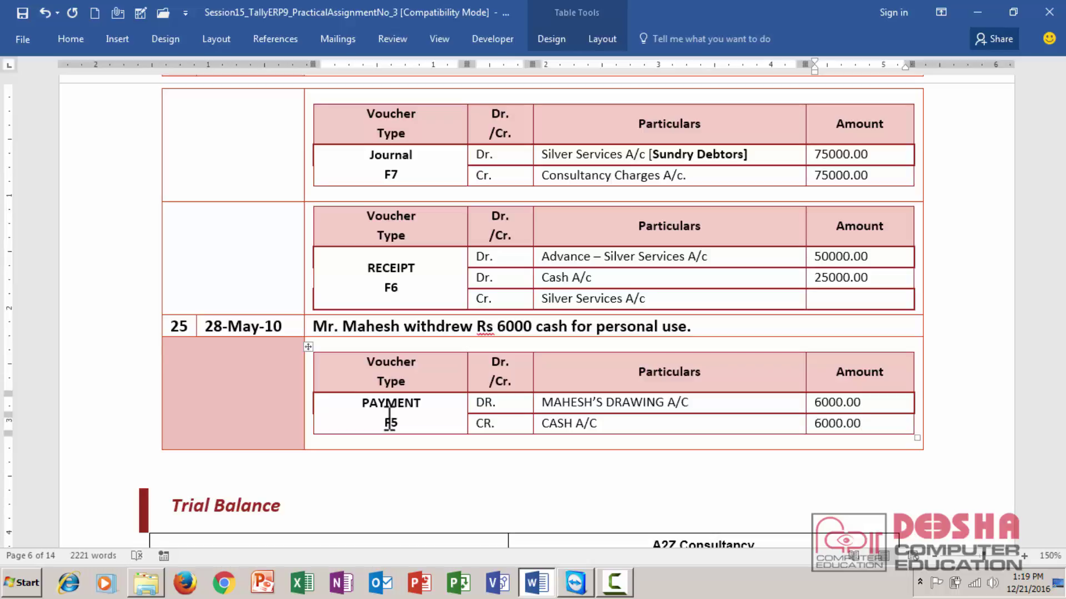
key("ctrl+s")
Review the A2Z Consultancy trial balance for 1-Apr-2010 to 31-May-2010 through its grand total, and look over the first June 2010 transactions.
left_click(390, 417)
scroll(390, 418, "down", 3)
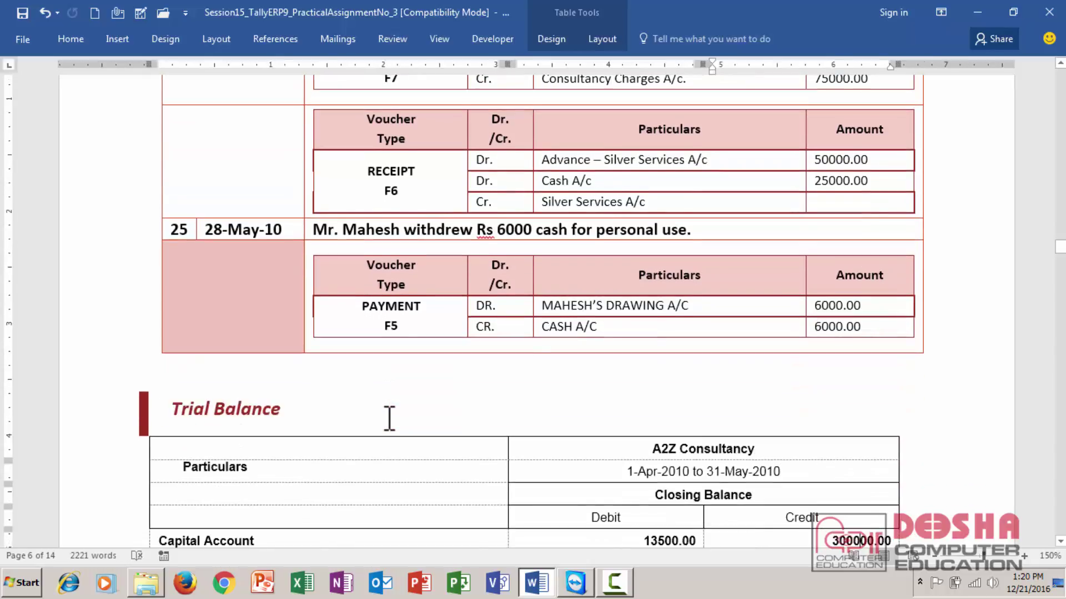
left_click(390, 417)
scroll(390, 417, "down", 4)
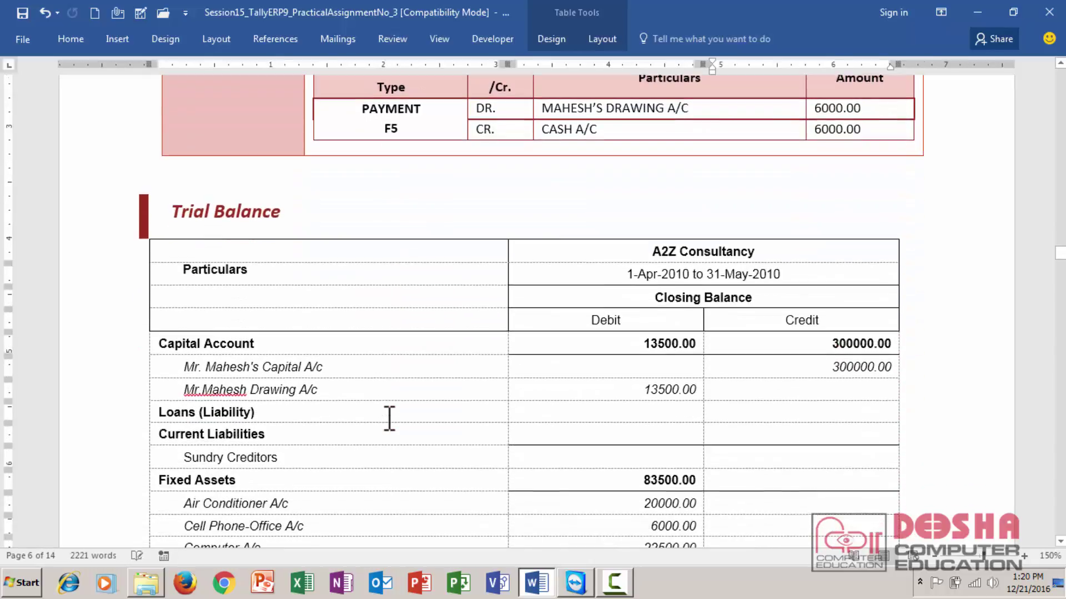
scroll(389, 417, "down", 1)
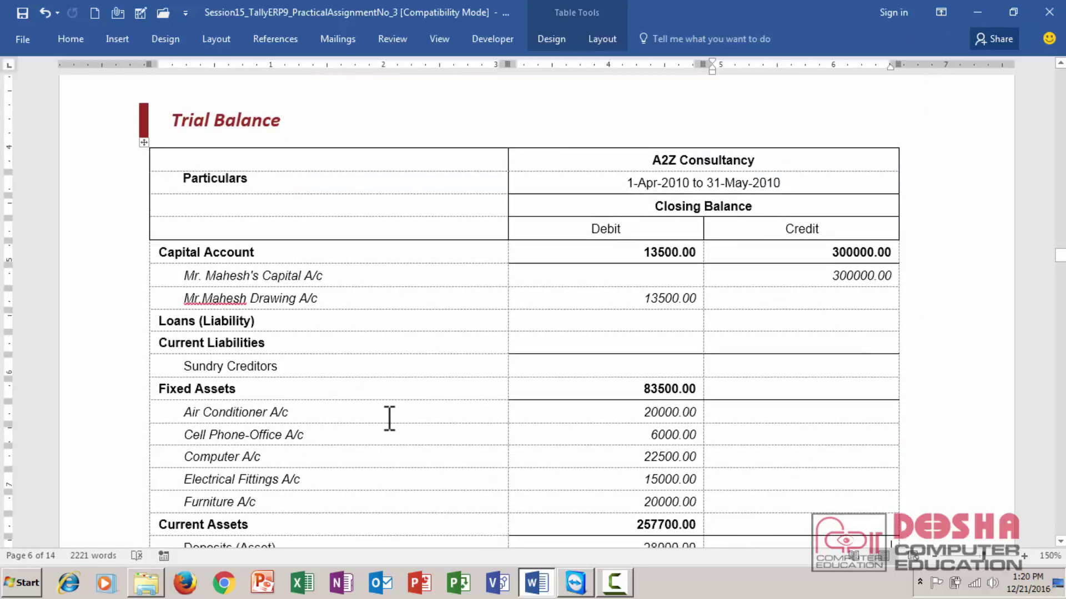
scroll(389, 417, "down", 1)
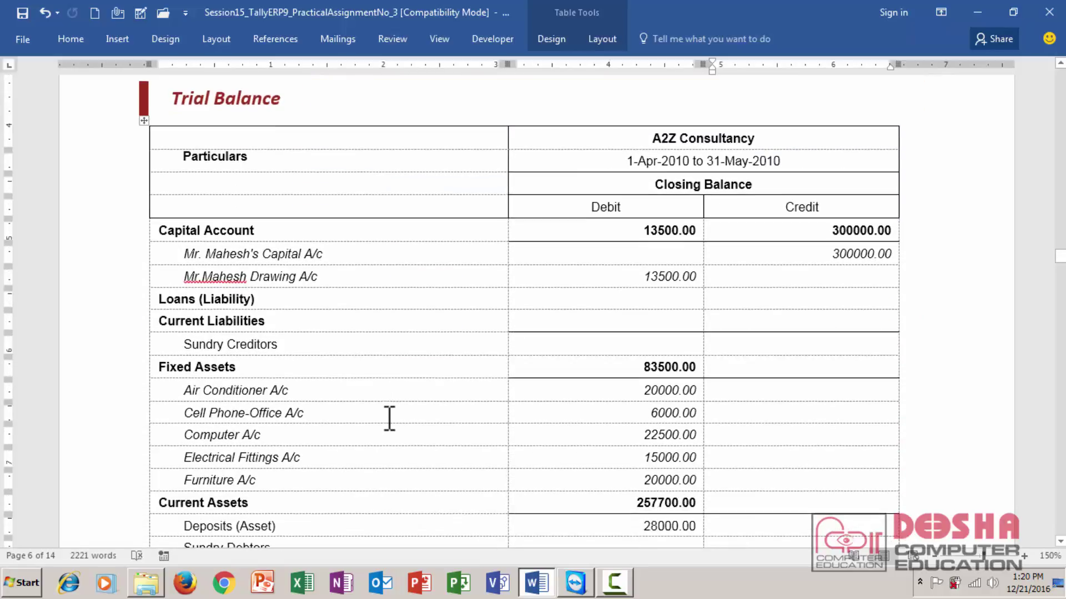
scroll(390, 417, "down", 1)
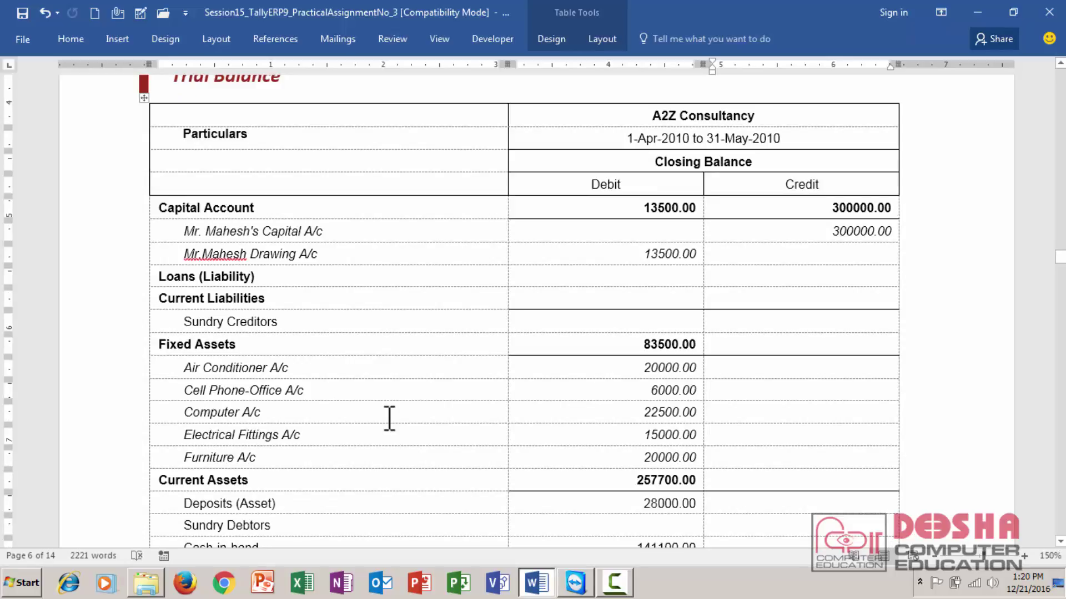
scroll(390, 417, "down", 7)
scroll(390, 418, "down", 12)
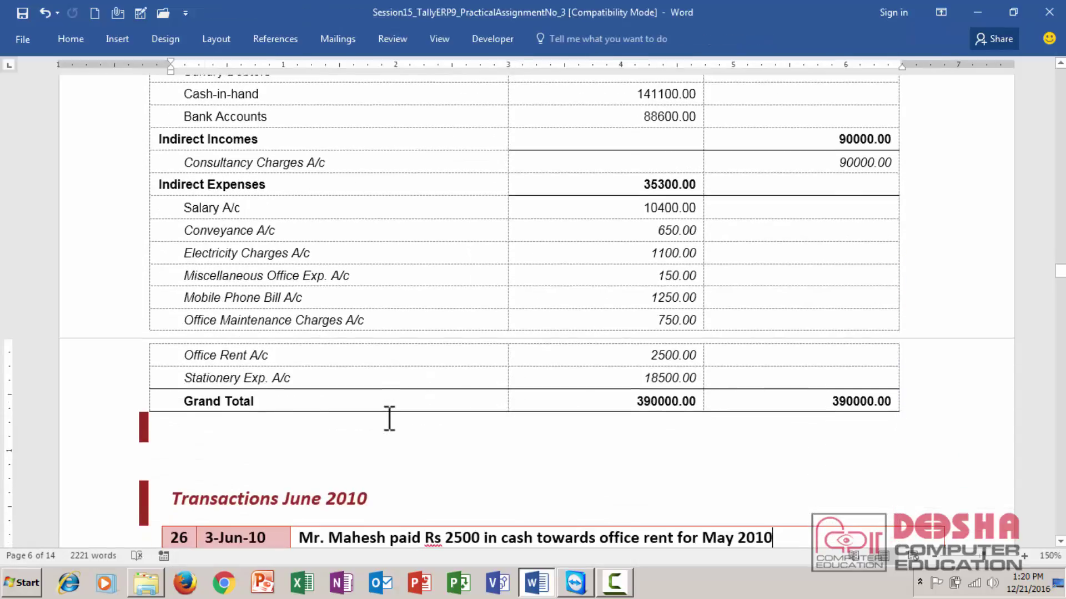
scroll(390, 418, "down", 5)
scroll(390, 418, "down", 5)
scroll(390, 417, "down", 2)
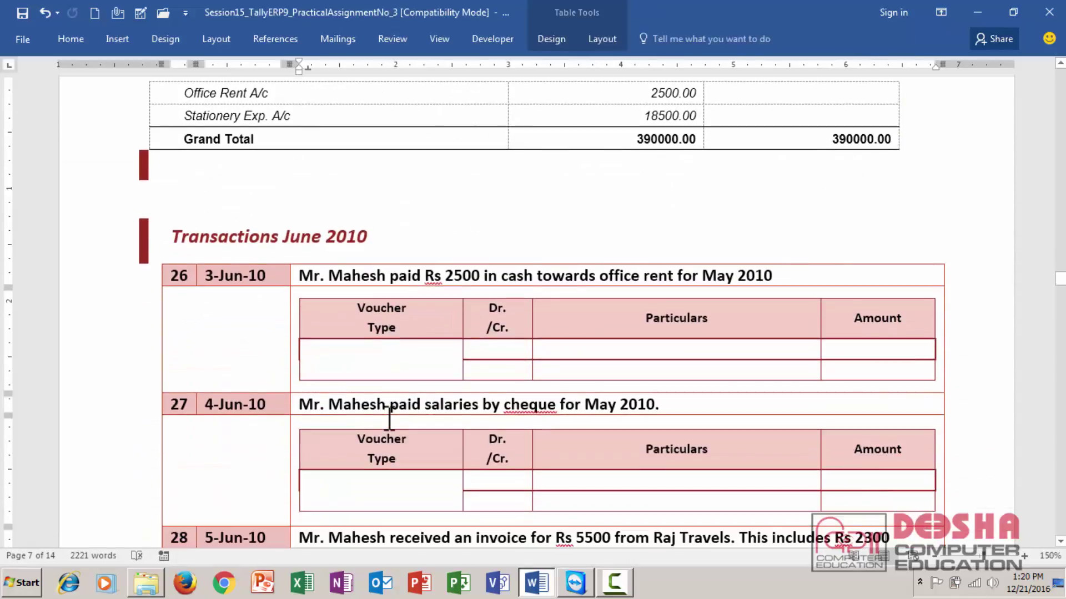
scroll(390, 418, "down", 1)
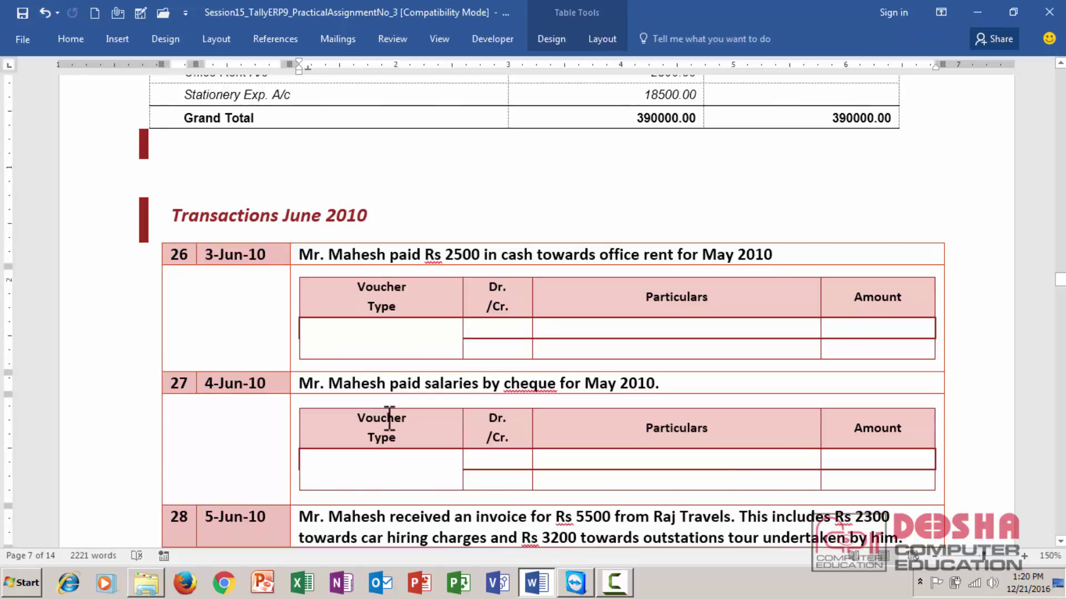
scroll(390, 417, "down", 1)
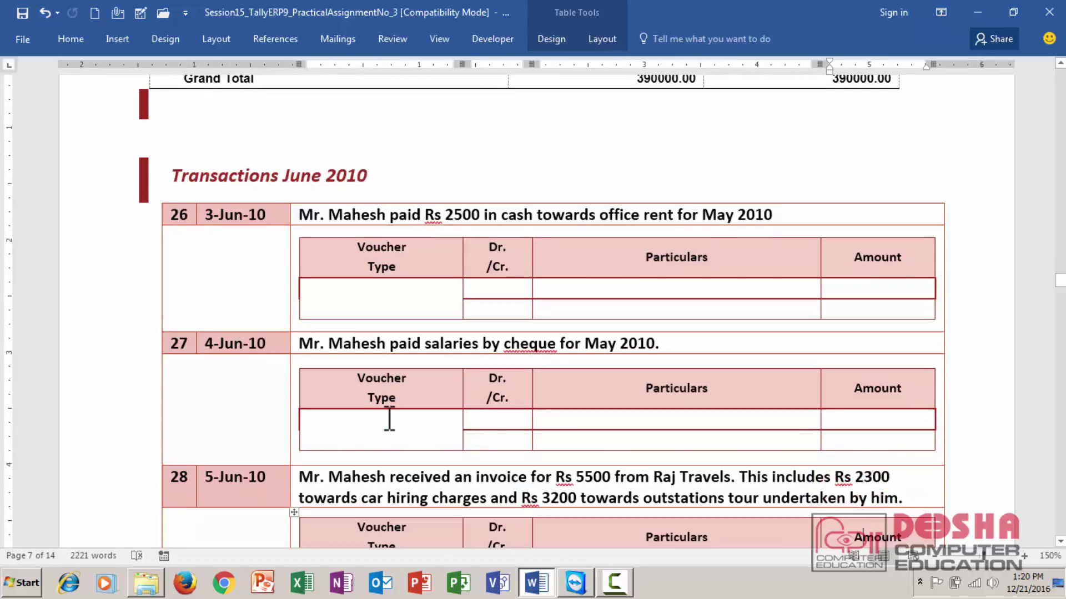